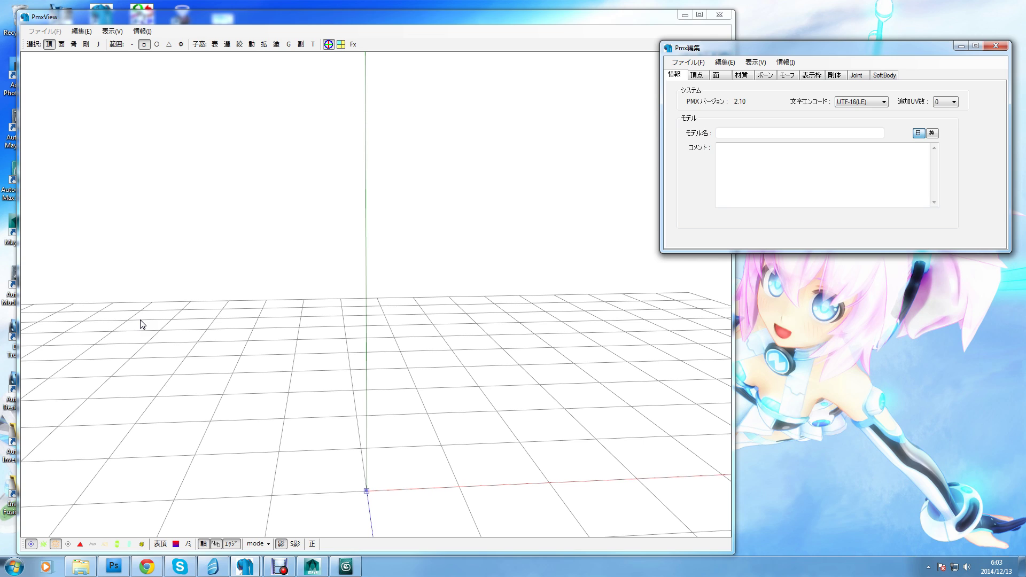
Open the Nanoko_Digitevx.pmx model file
left_click(415, 218)
left_click(687, 62)
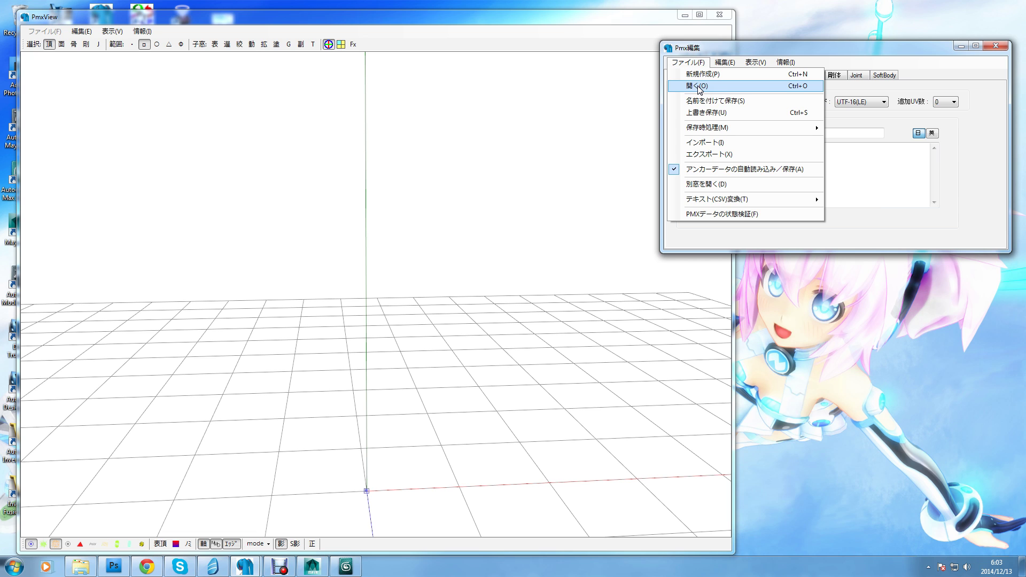
left_click(698, 87)
double_click(380, 140)
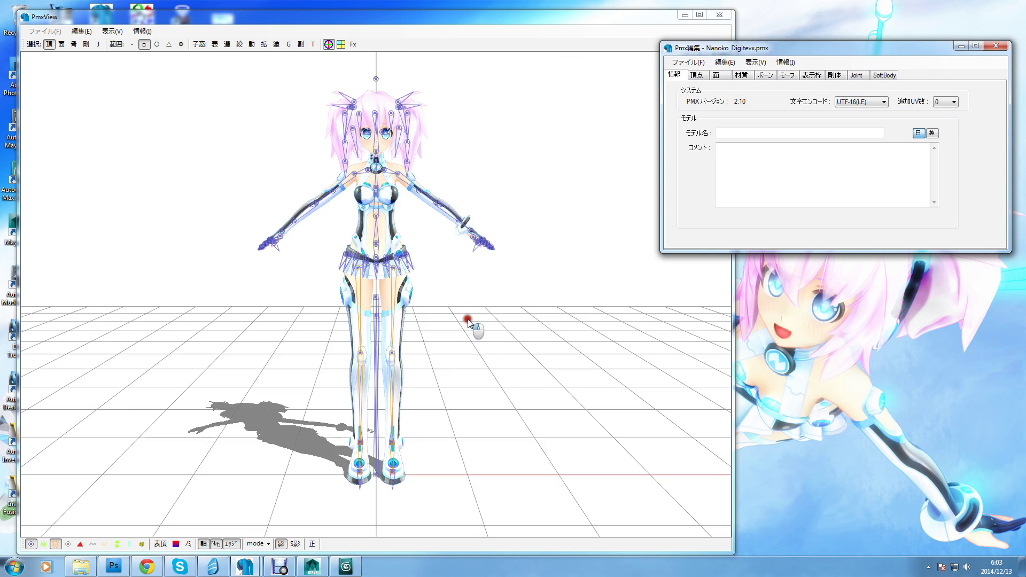
left_click(474, 330)
right_click_drag(471, 337, 503, 340)
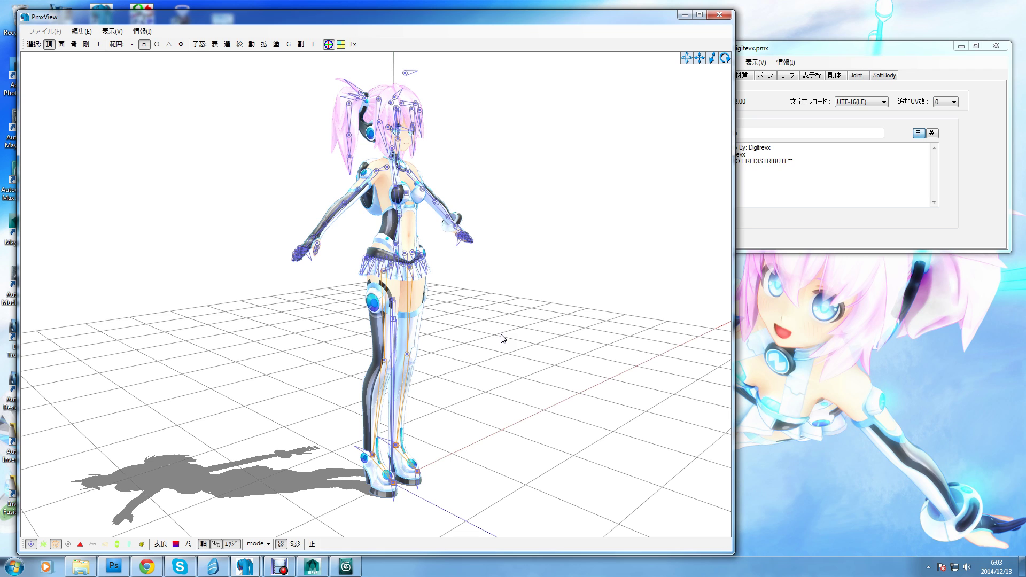
left_click(796, 47)
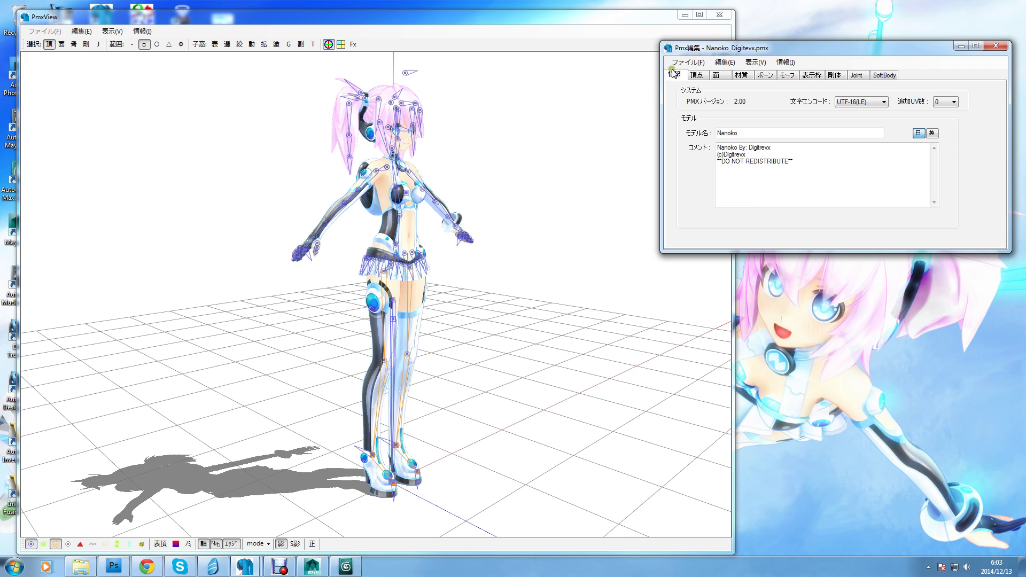
left_click(687, 62)
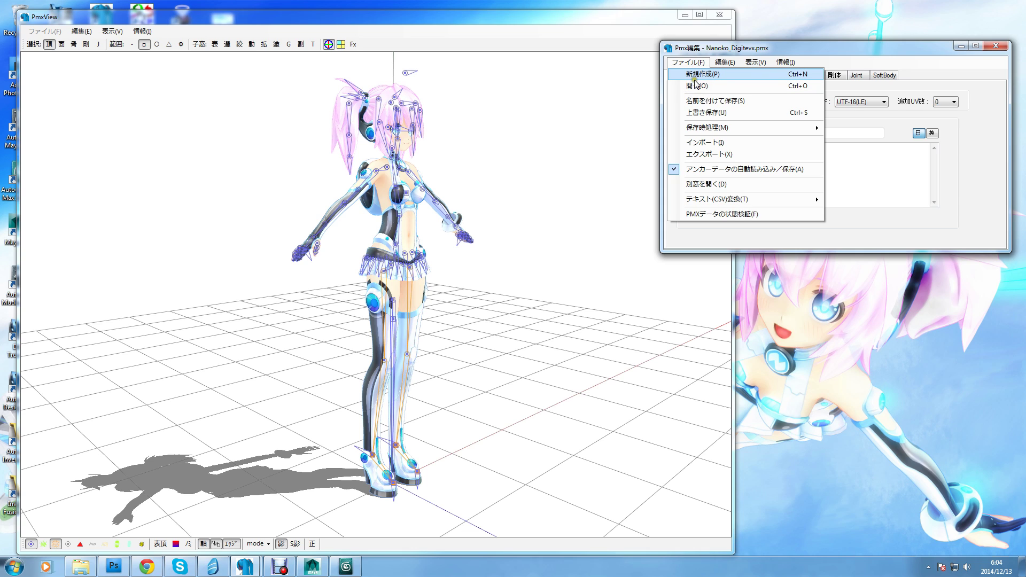
left_click(705, 154)
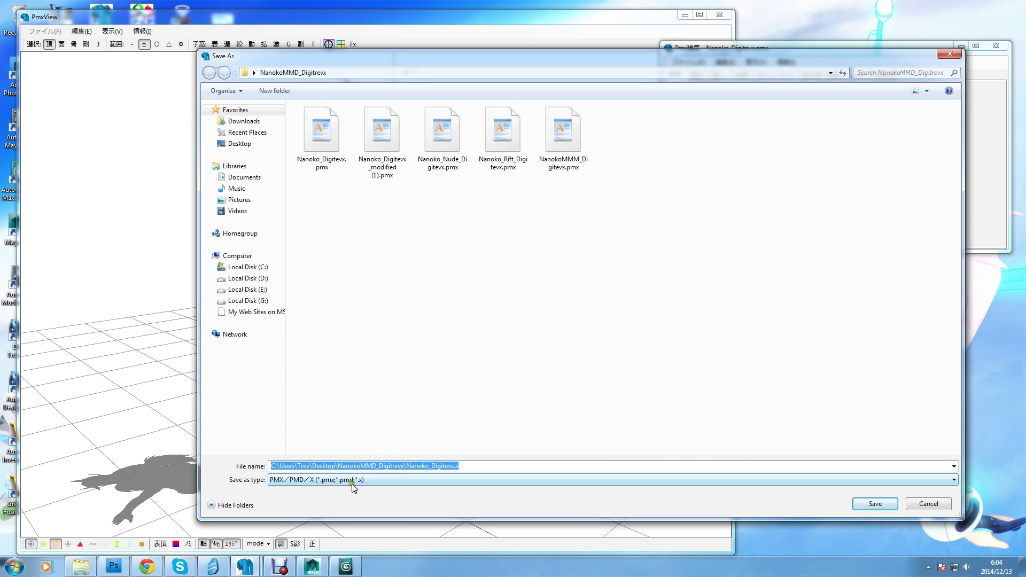
left_click(489, 465)
key("BackSpace")
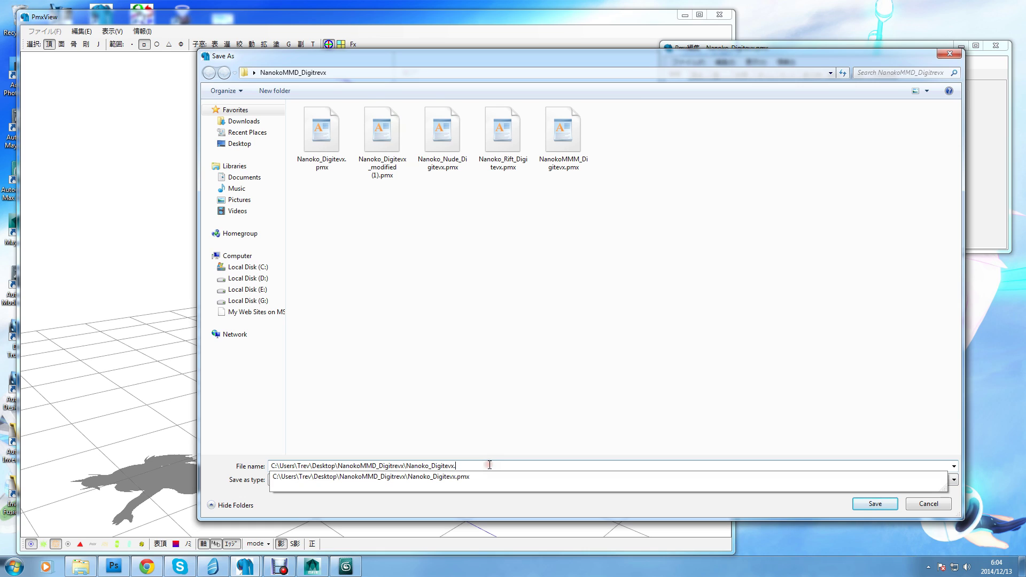
type("pmd")
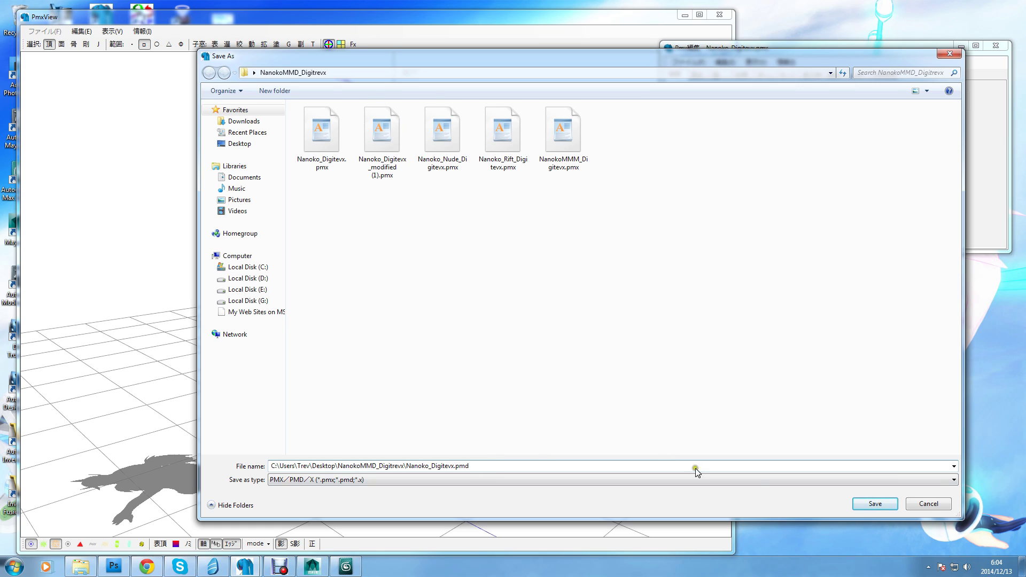
left_click(949, 57)
Isolate the WingUpR, WingLowR, WingUpL and WingLowL materials by unchecking them in material masking and inverting the visibility
left_click(552, 161)
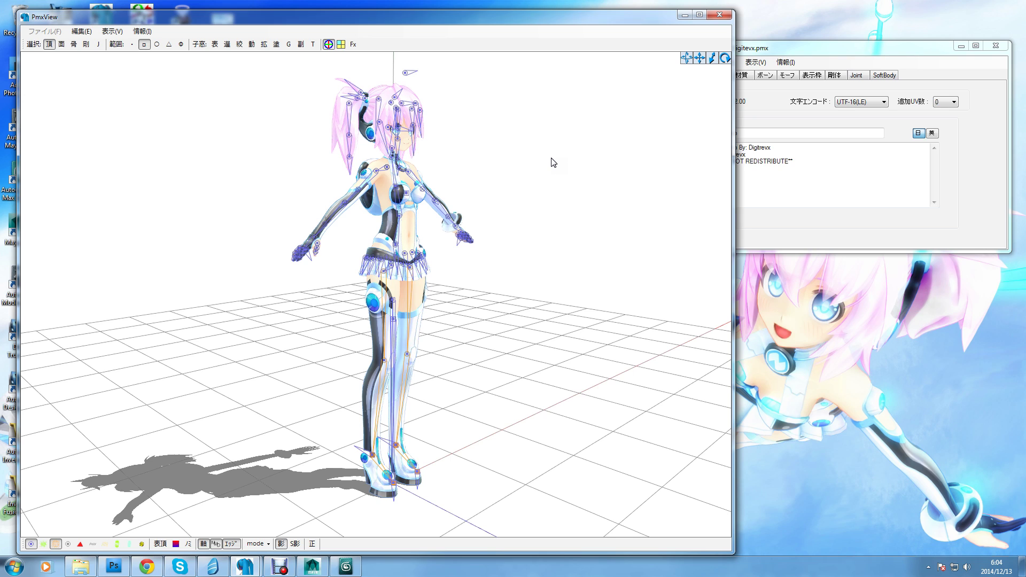
left_click(790, 46)
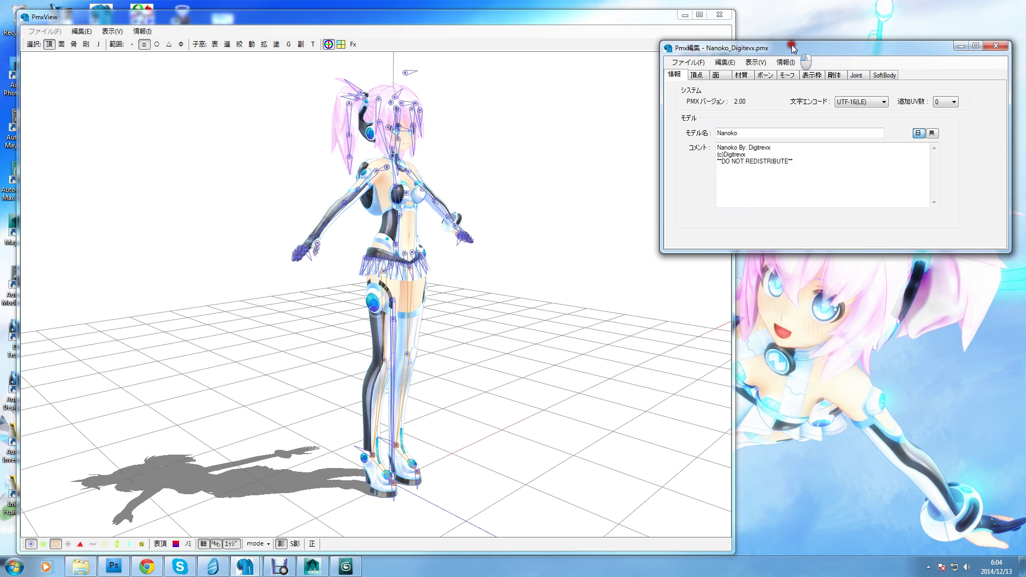
left_click(239, 45)
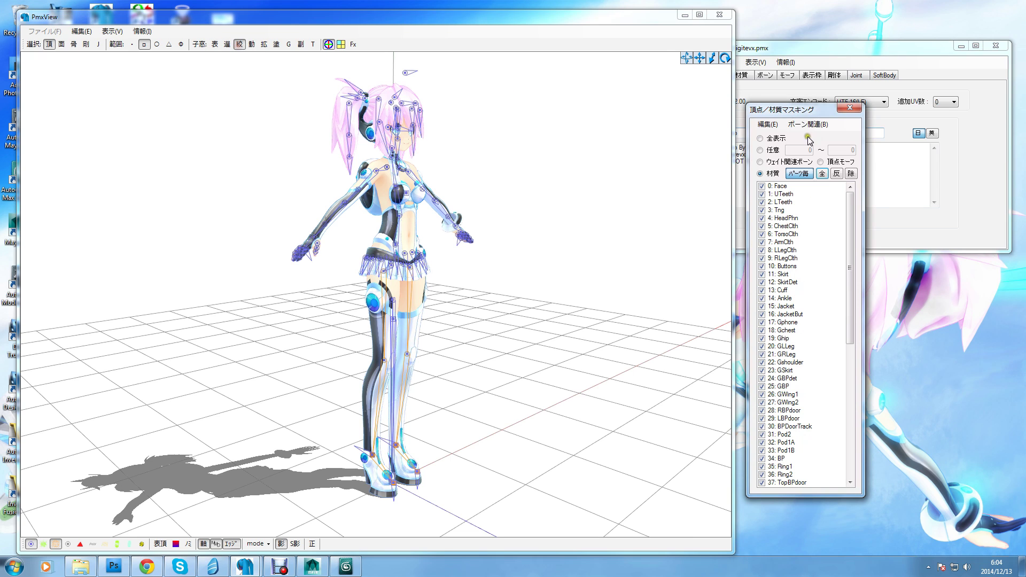
left_click_drag(789, 112, 796, 129)
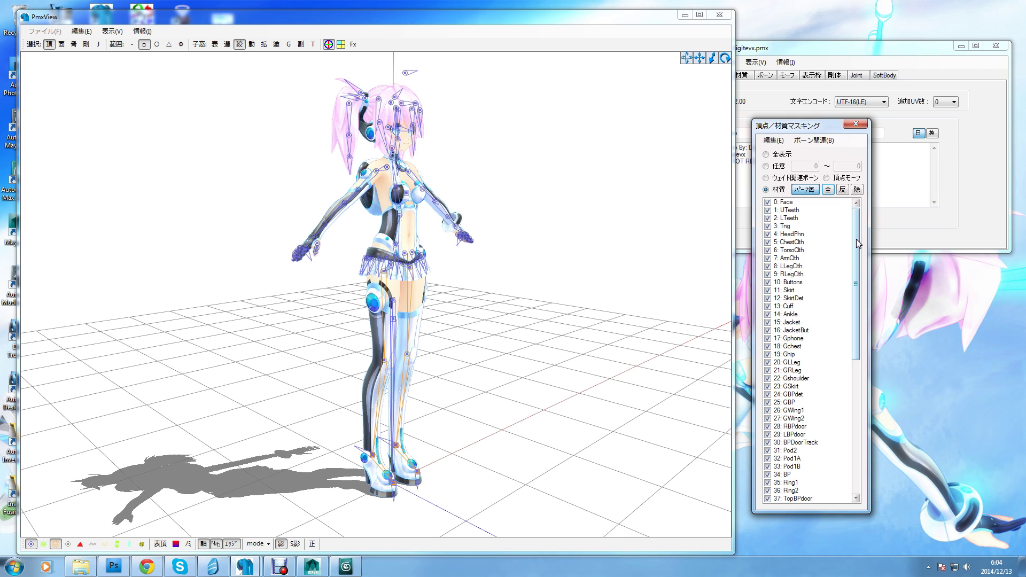
left_click_drag(857, 240, 862, 414)
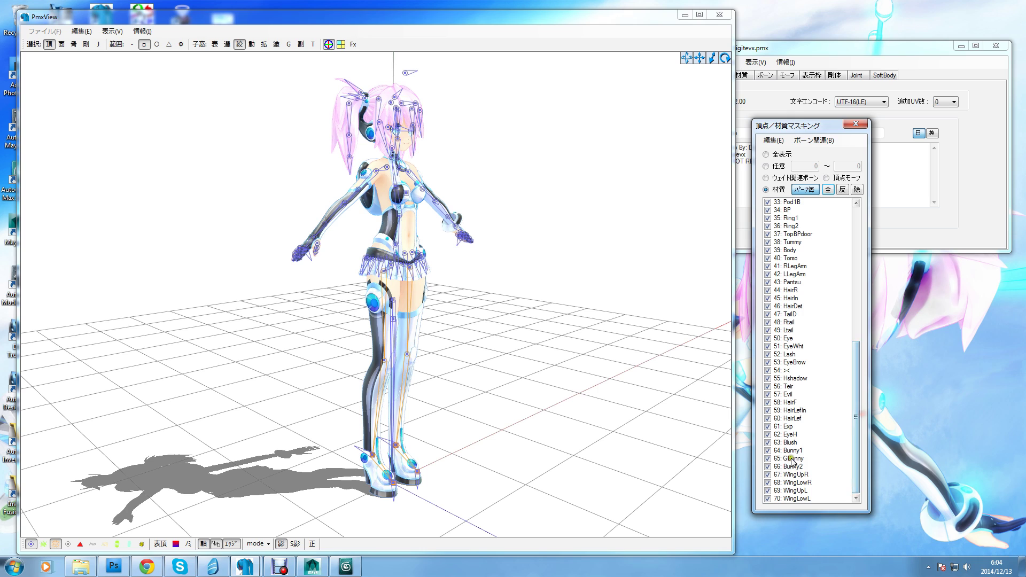
left_click(768, 474)
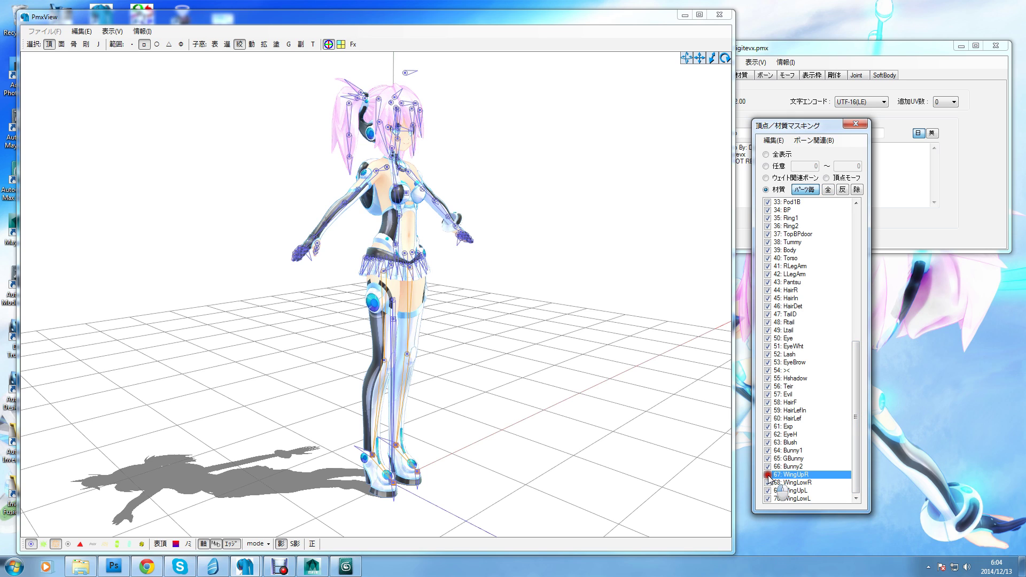
left_click(768, 483)
left_click(768, 491)
left_click(769, 498)
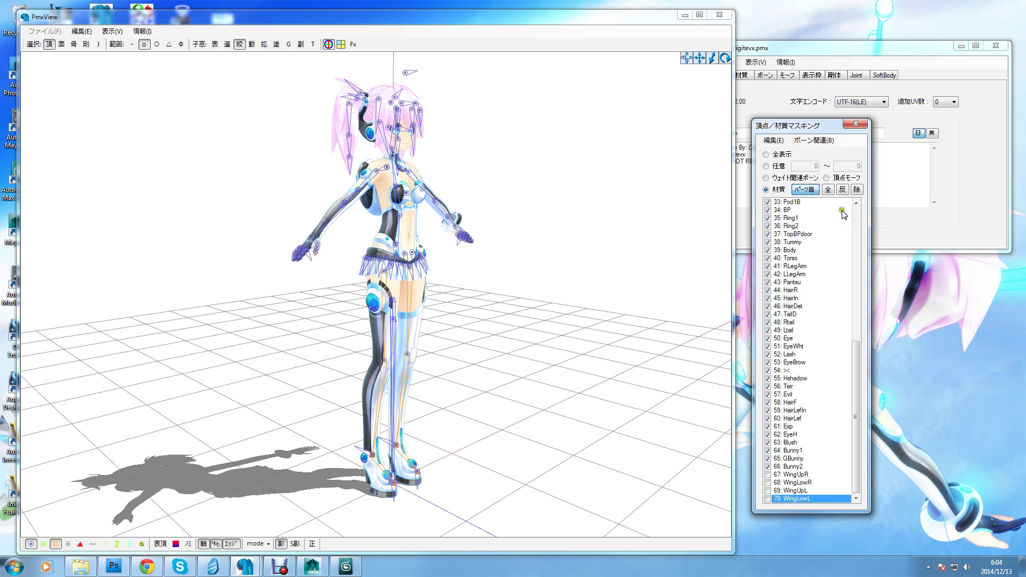
left_click(843, 190)
Select all vertices of the isolated wing parts and delete them together with their related faces, materials and morphs
left_click(547, 264)
scroll(546, 264, "up", 10)
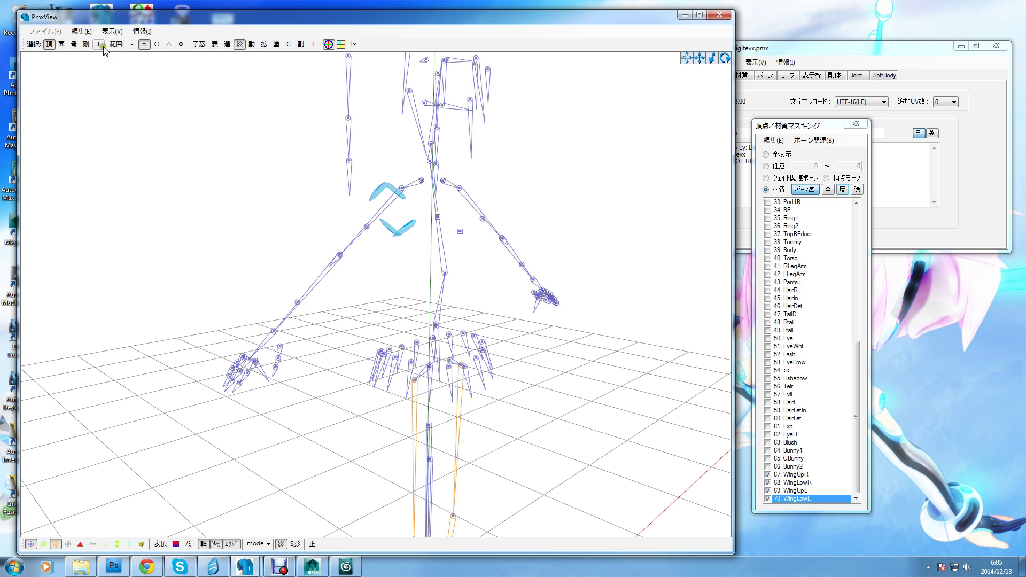
left_click_drag(253, 140, 551, 297)
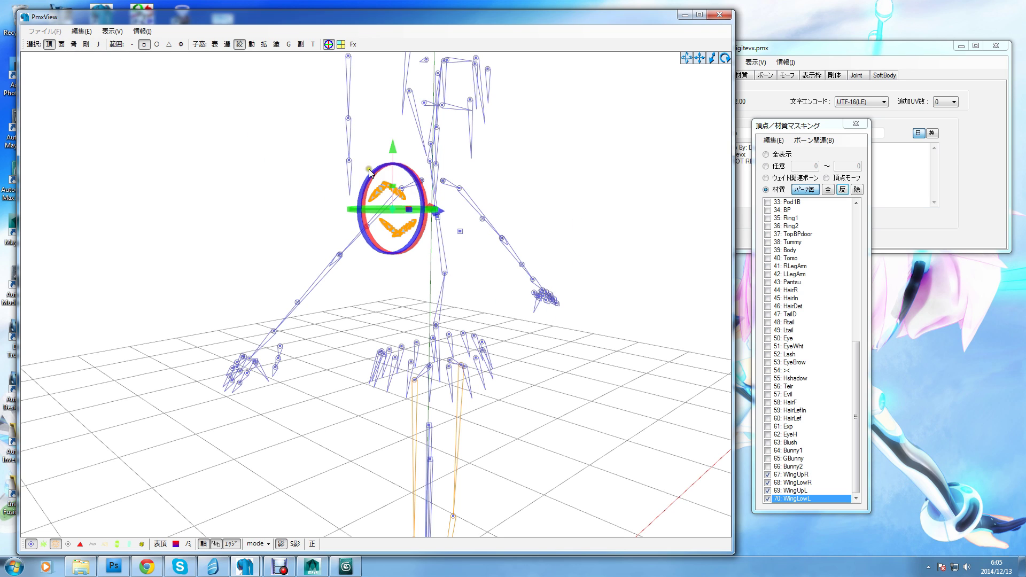
left_click(326, 149)
left_click(820, 326)
left_click(201, 91)
left_click(80, 33)
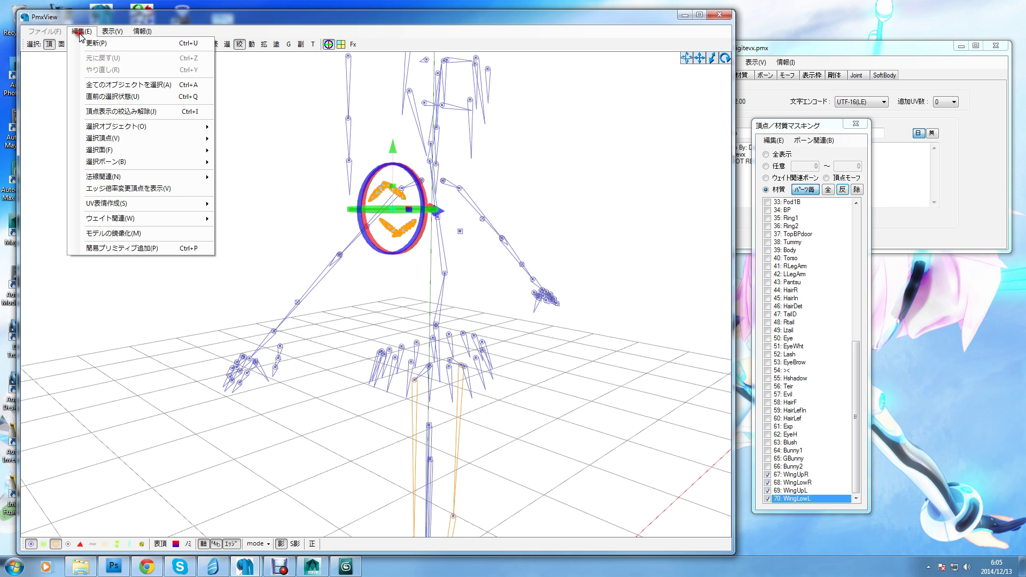
left_click(99, 126)
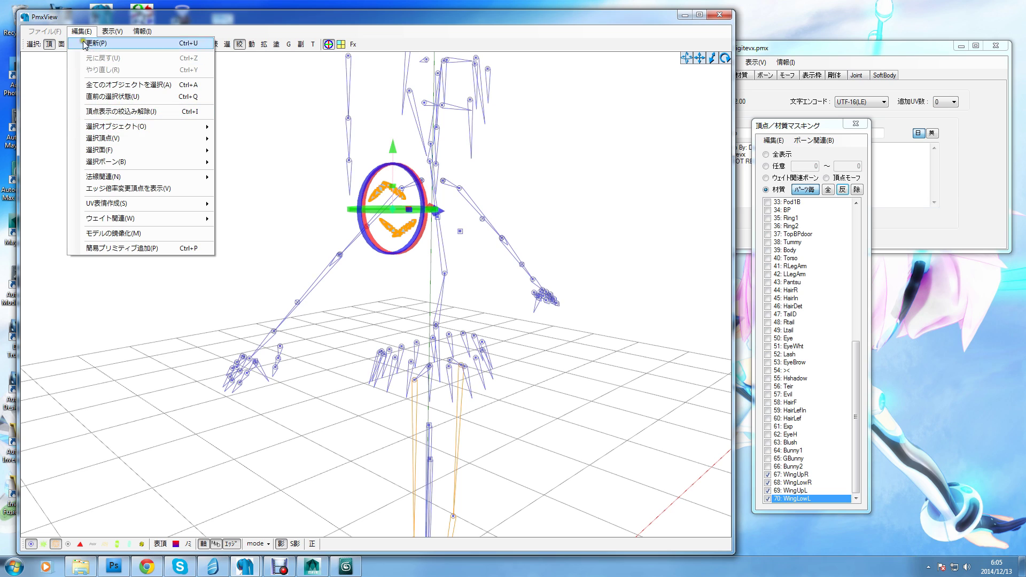
left_click(103, 139)
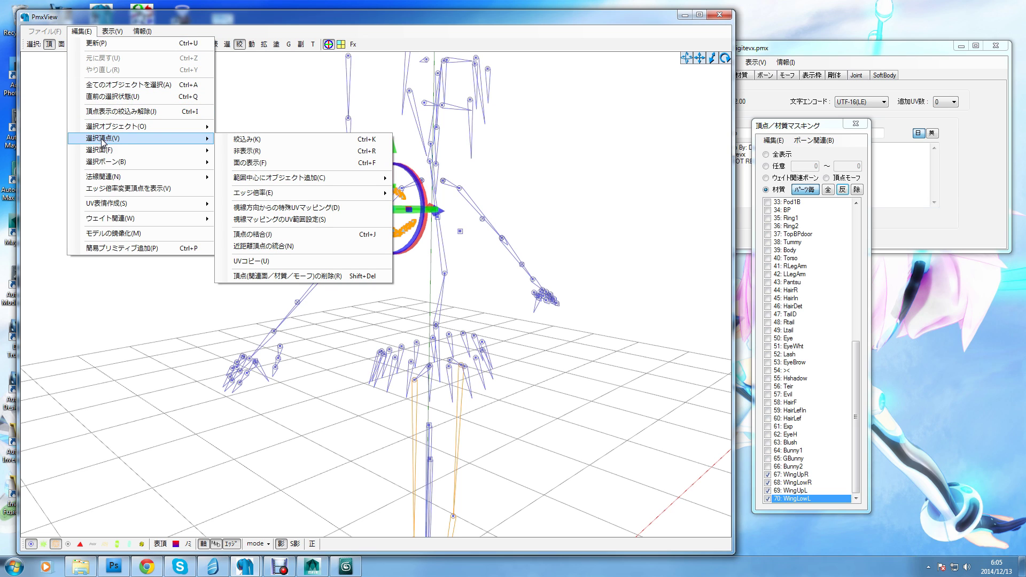
left_click(272, 179)
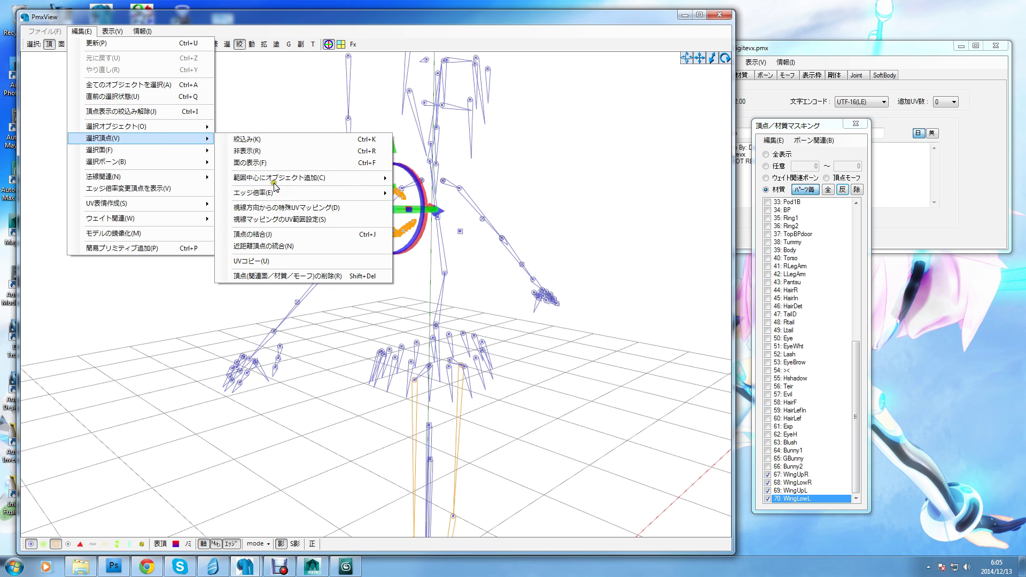
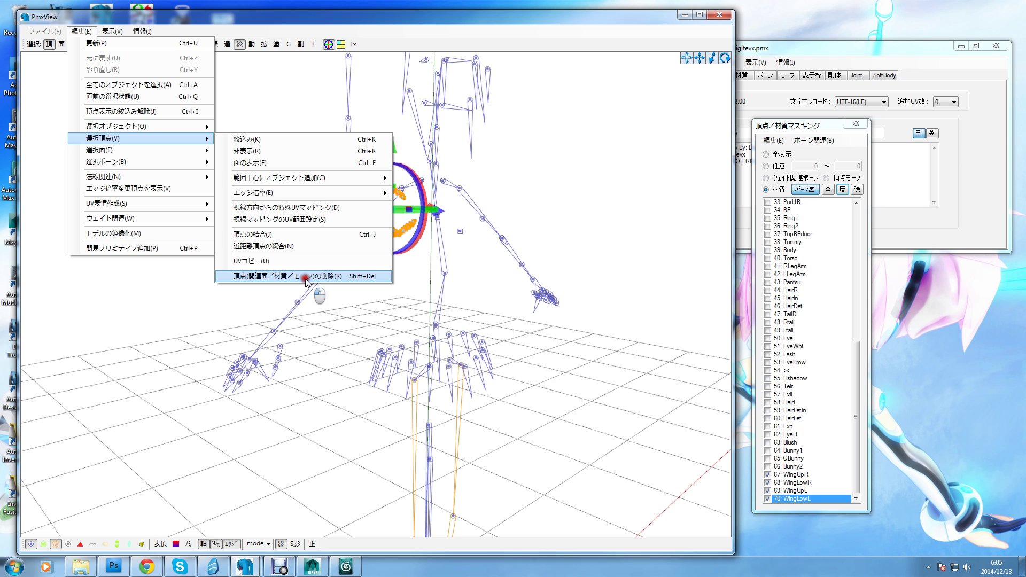
left_click(306, 276)
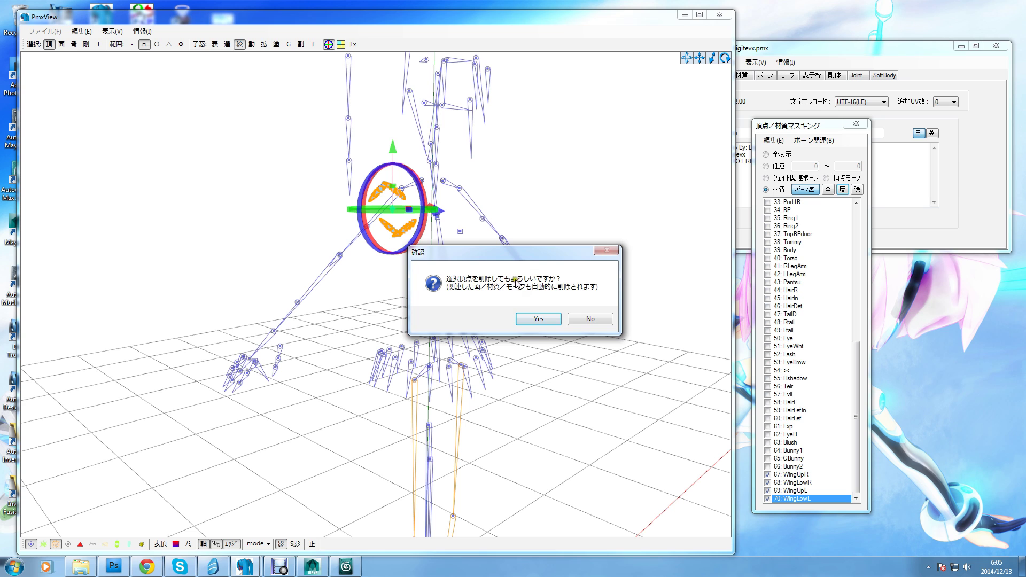
left_click(537, 318)
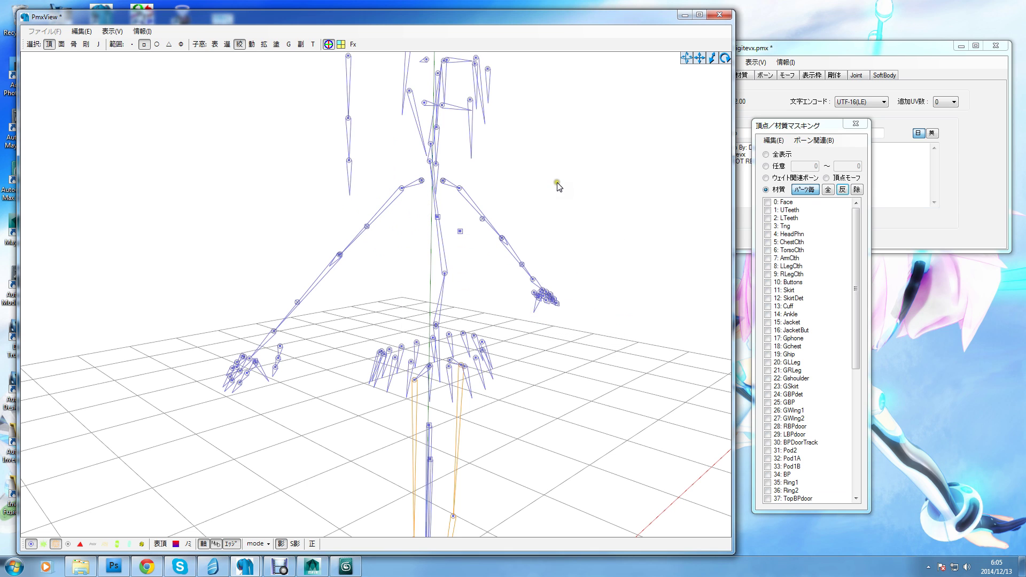
Make all remaining materials visible again so the full character model is displayed
left_click_drag(855, 320, 832, 419)
left_click(830, 191)
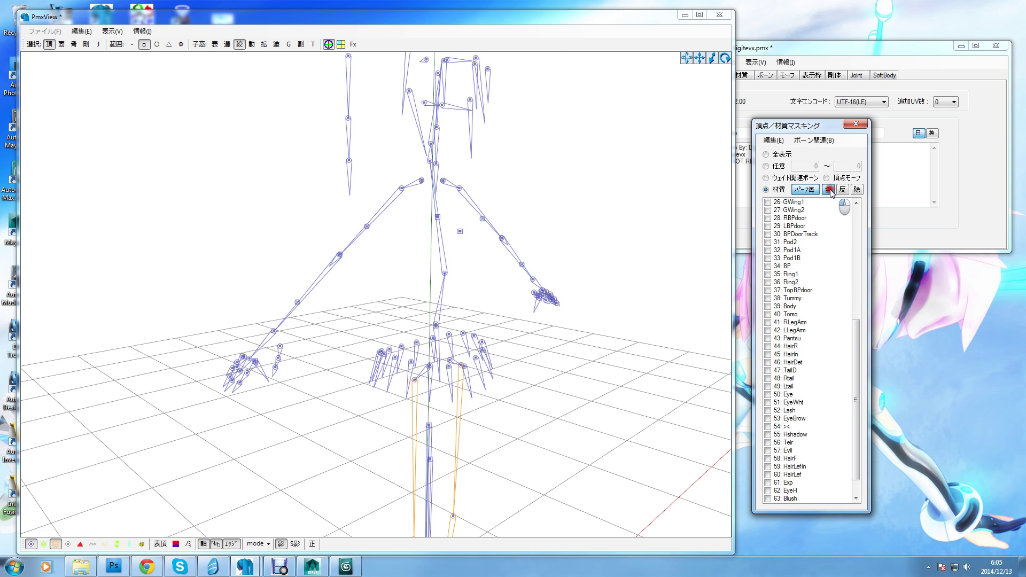
right_click_drag(631, 174, 492, 313)
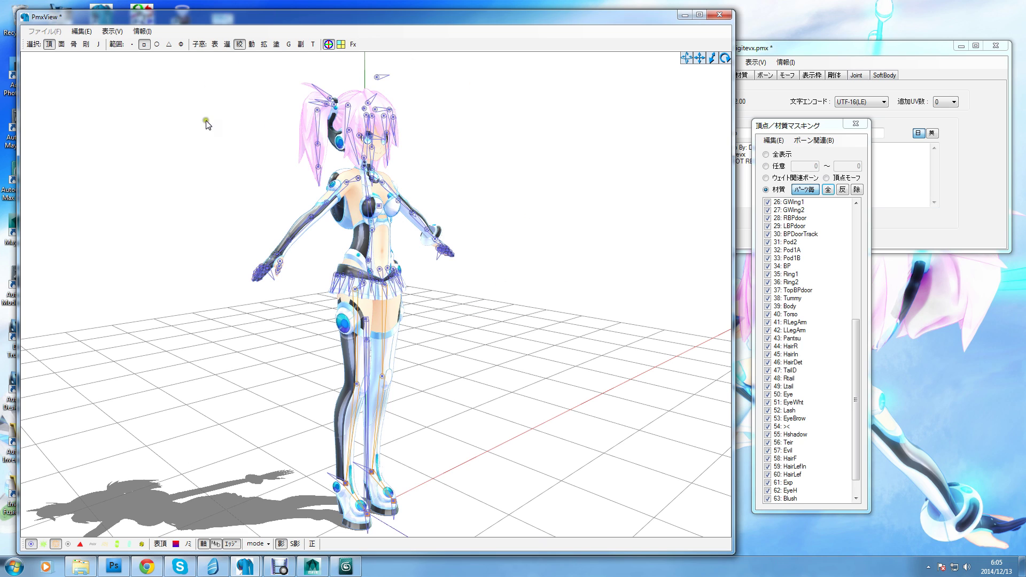
left_click(821, 62)
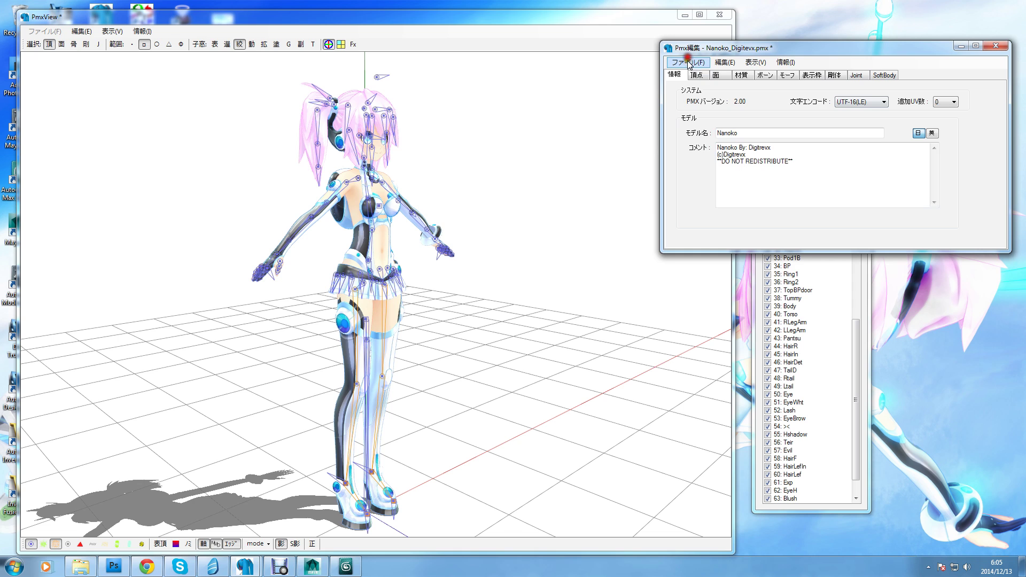
left_click(688, 63)
left_click(712, 154)
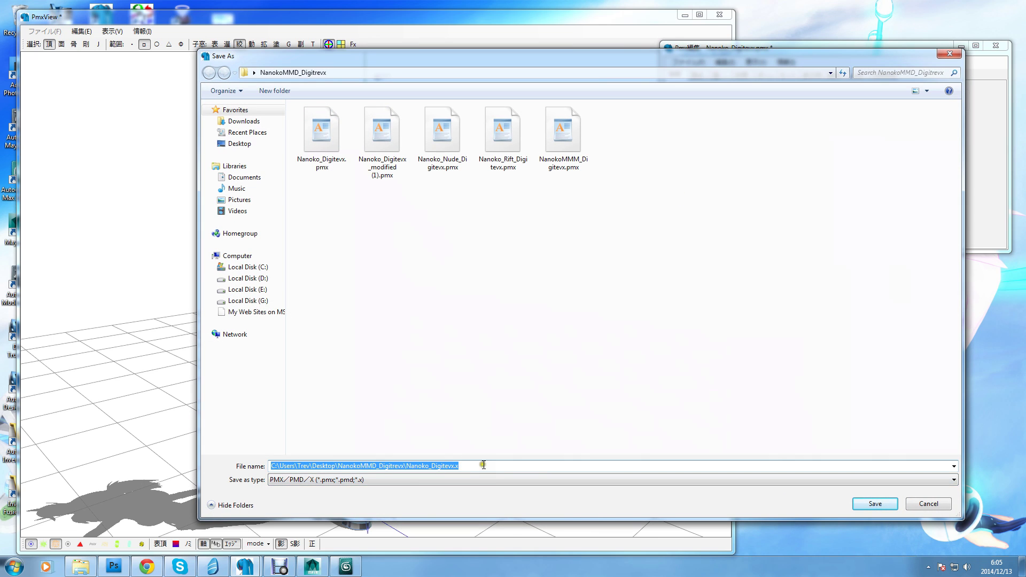
left_click(483, 465)
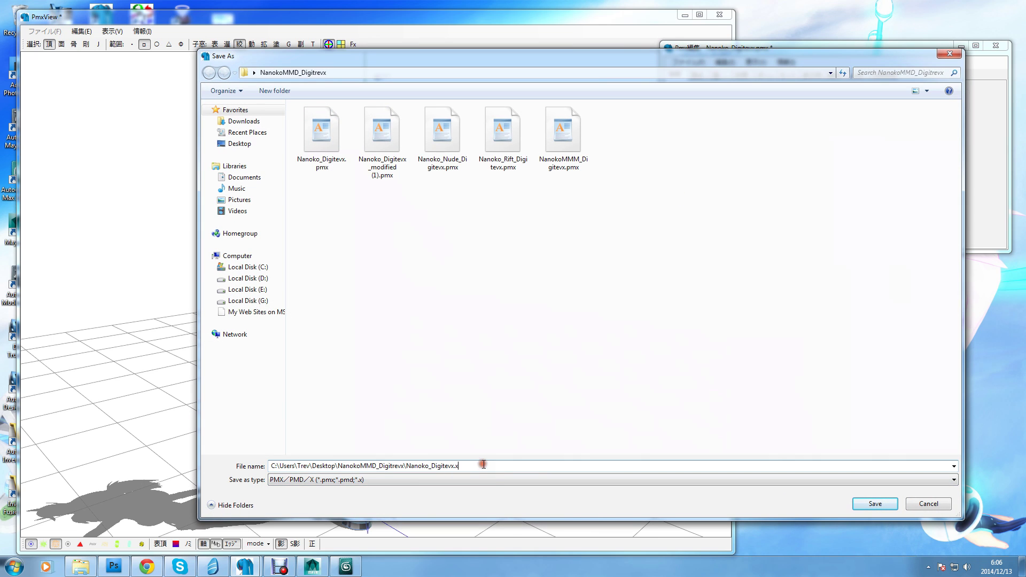
left_click(945, 57)
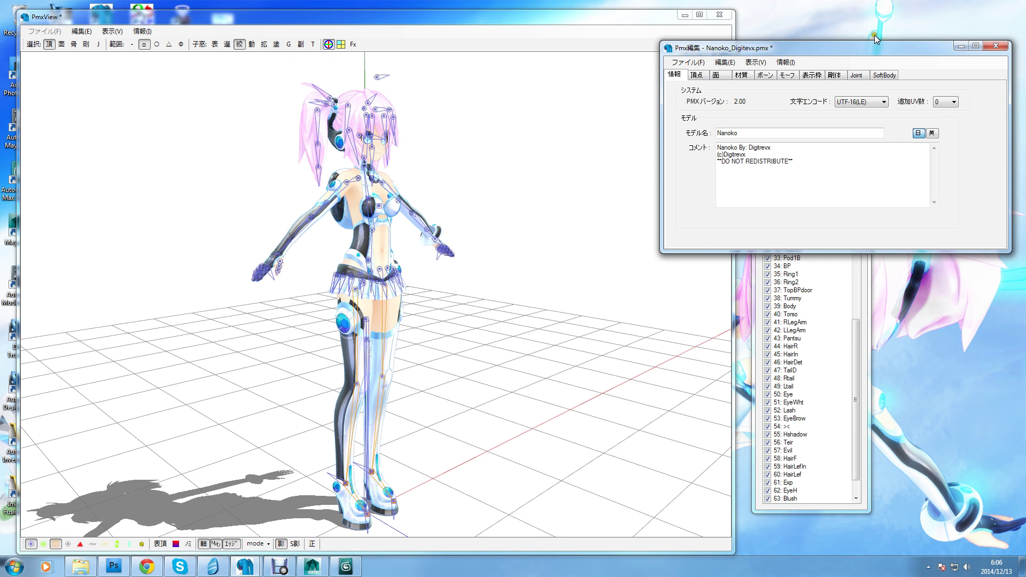
Close the PMX editor and discard the unsaved model changes
left_click(995, 46)
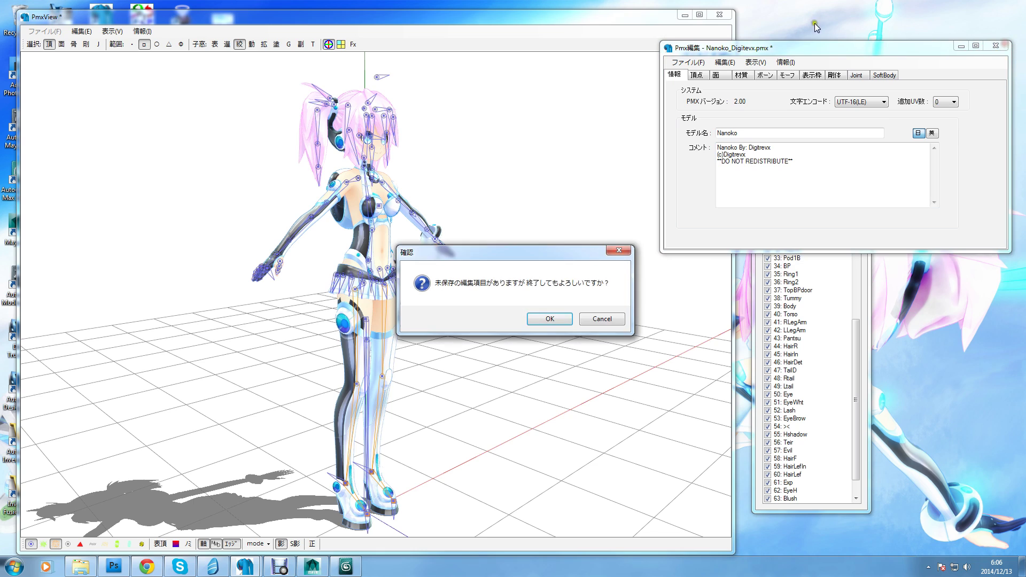
left_click(540, 320)
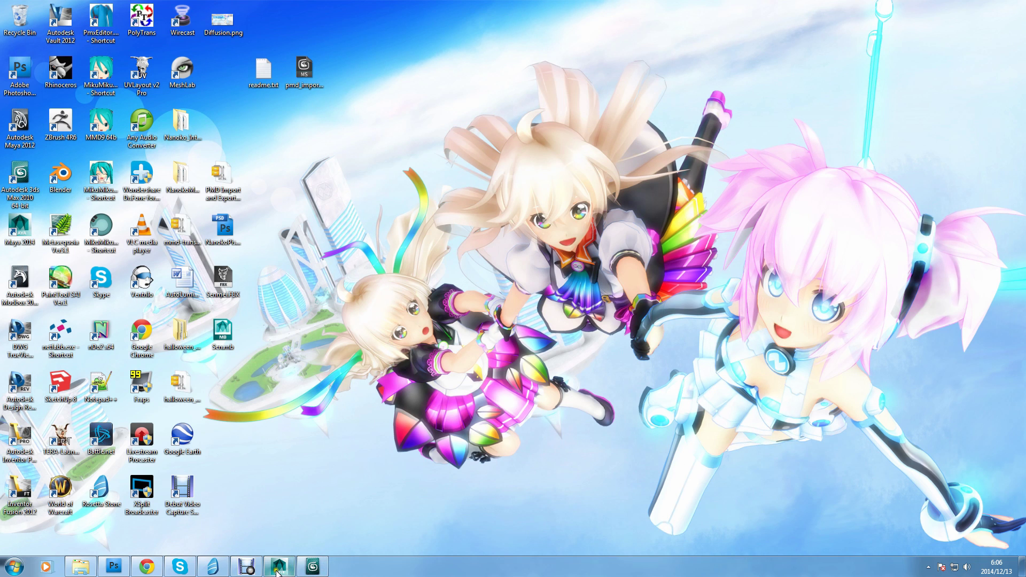
left_click(314, 568)
left_click(314, 568)
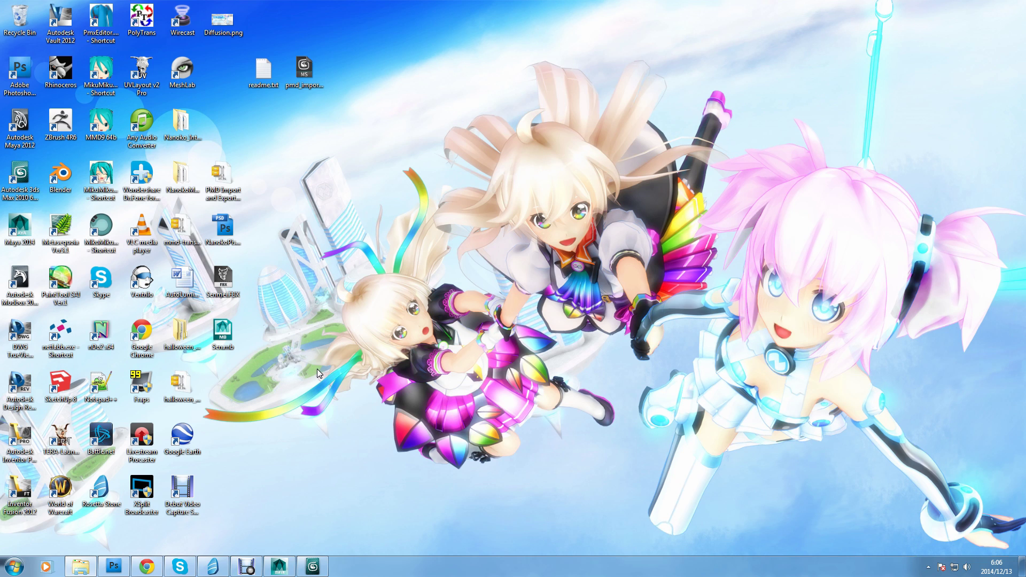
Open readme.txt from the desktop to read the script installation instructions, and select the PMD import/export script file
double_click(258, 77)
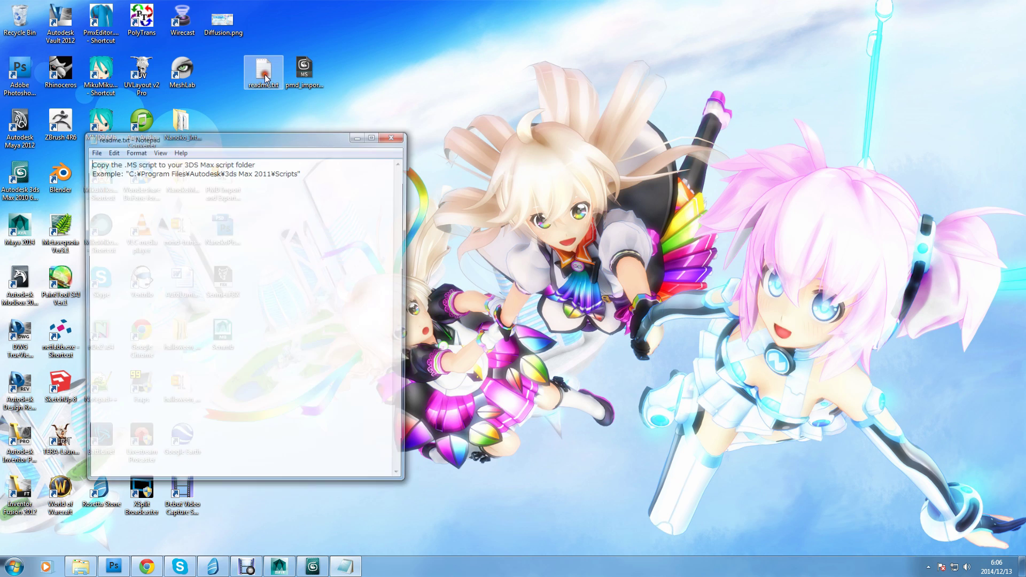
left_click(309, 73)
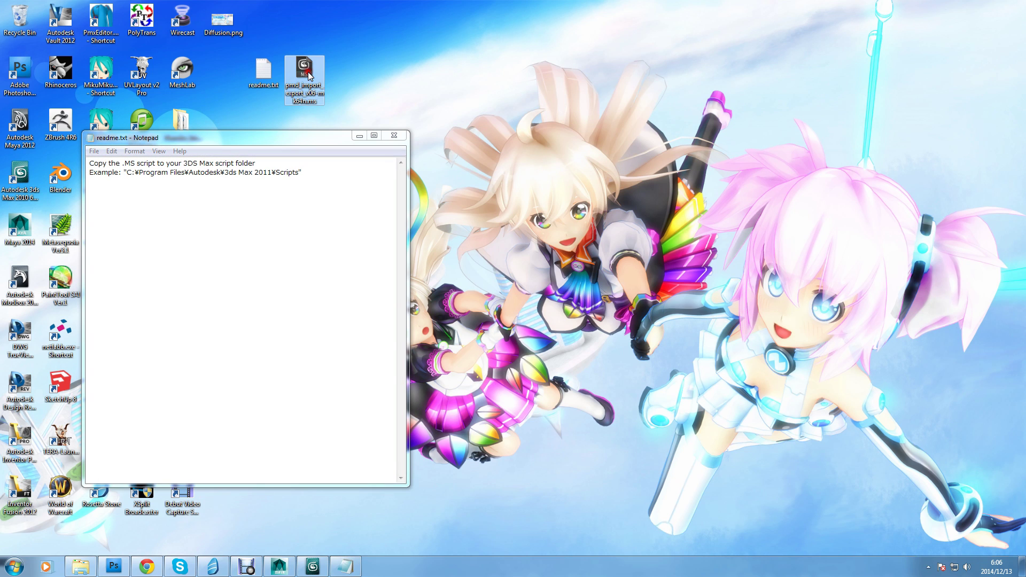
Reposition the readme window clear of the script file on the desktop and review the script folder path it gives
left_click_drag(278, 140, 494, 104)
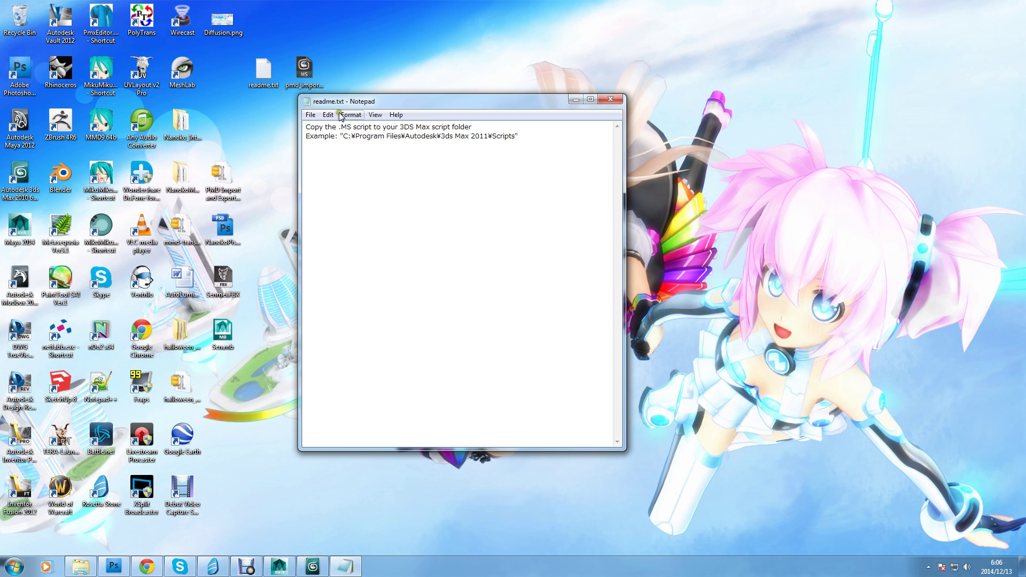
left_click(308, 79)
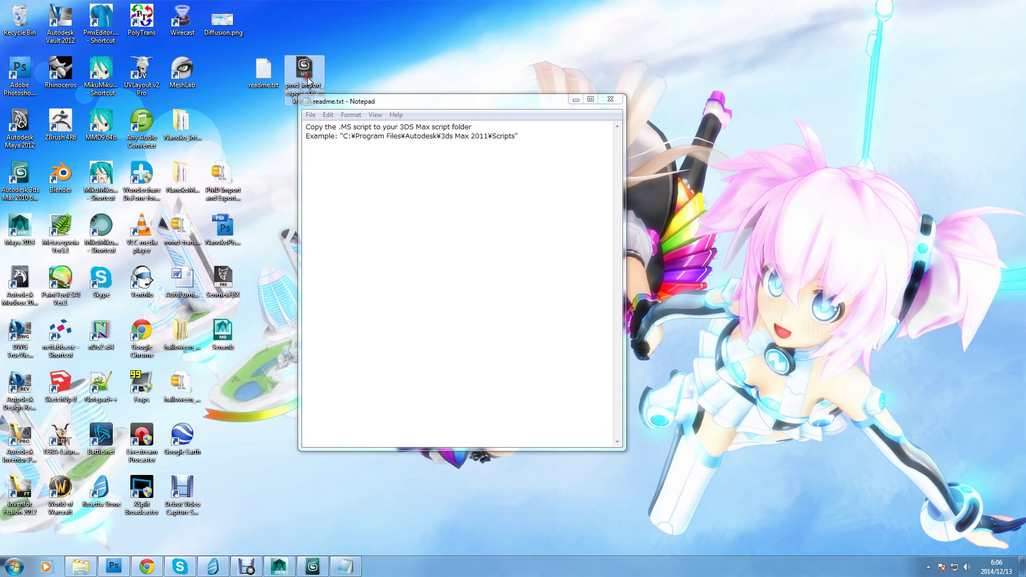
left_click(395, 99)
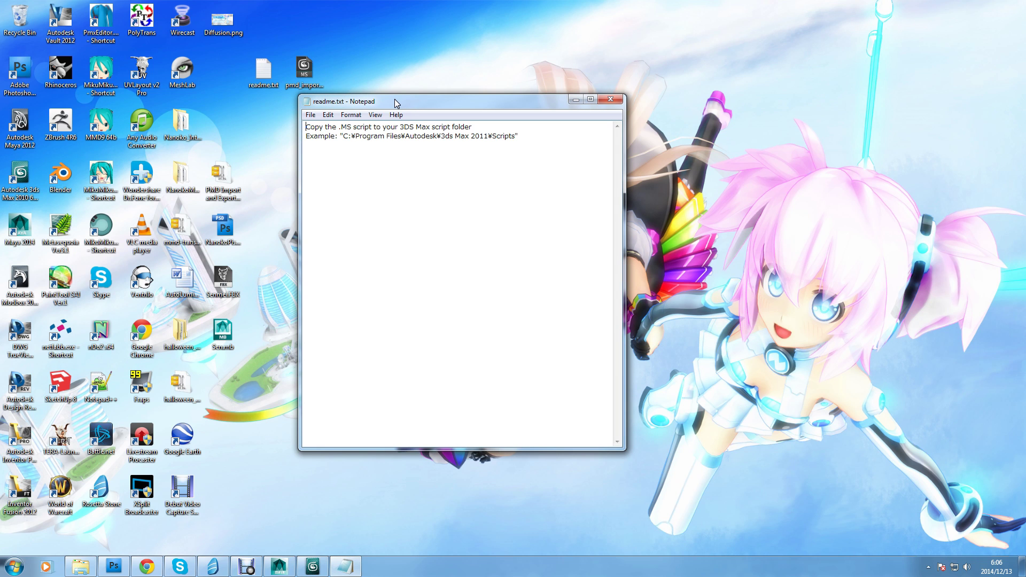
Open the folder C:\Program Files\Autodesk\3ds Max 2010\Scripts in a file browser window beside the readme
left_click(21, 562)
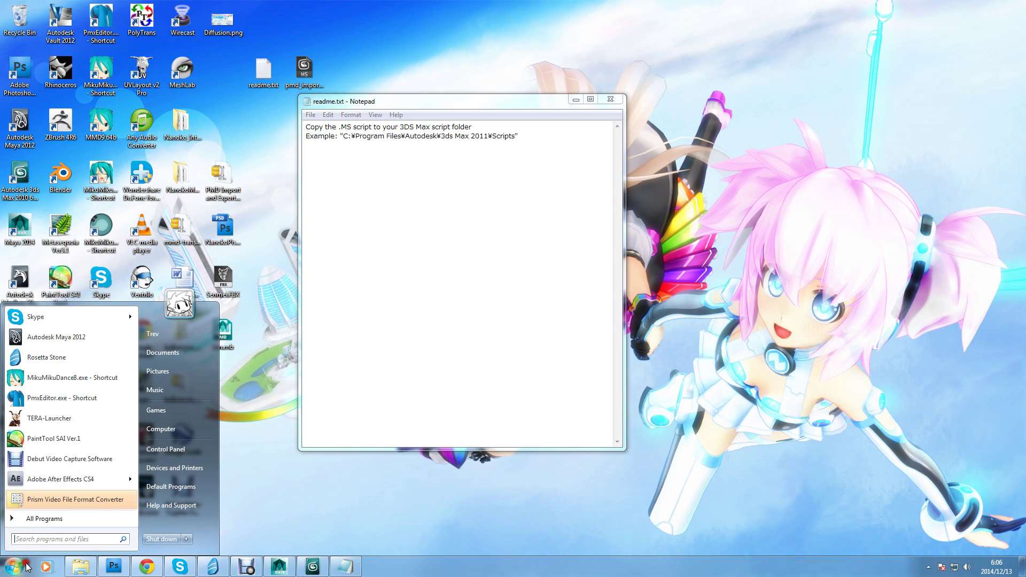
left_click(188, 429)
double_click(534, 104)
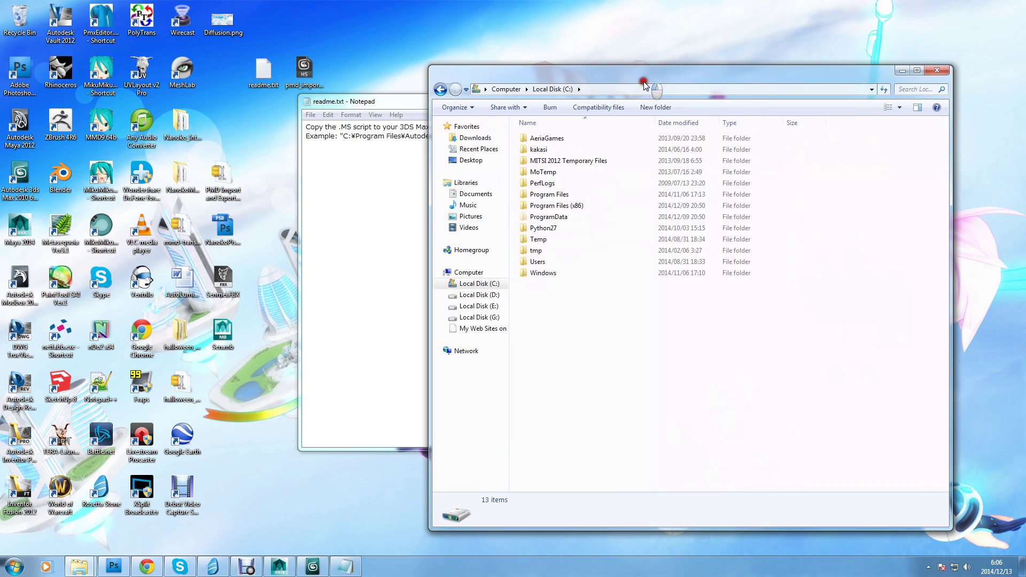
double_click(560, 195)
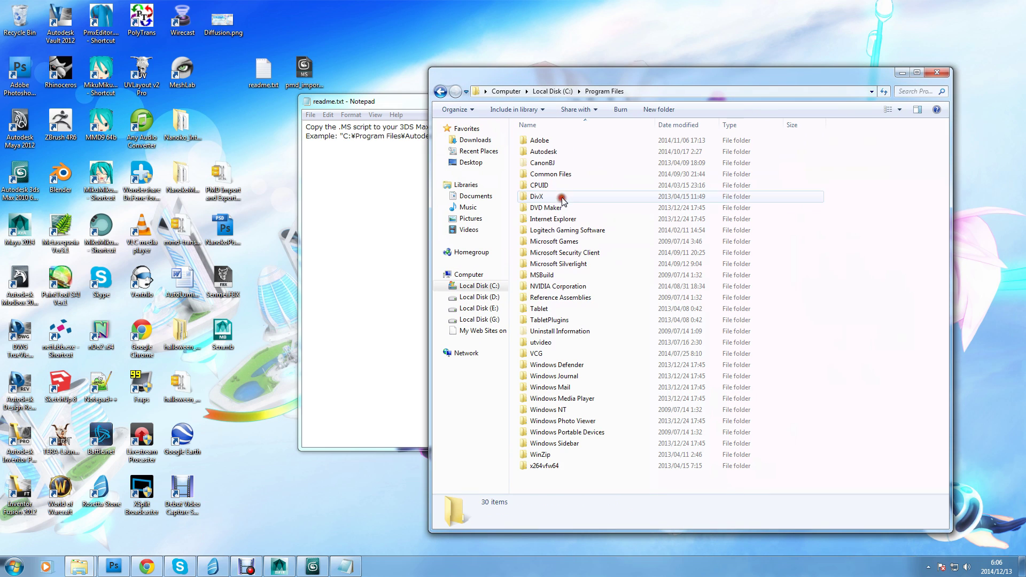
double_click(561, 153)
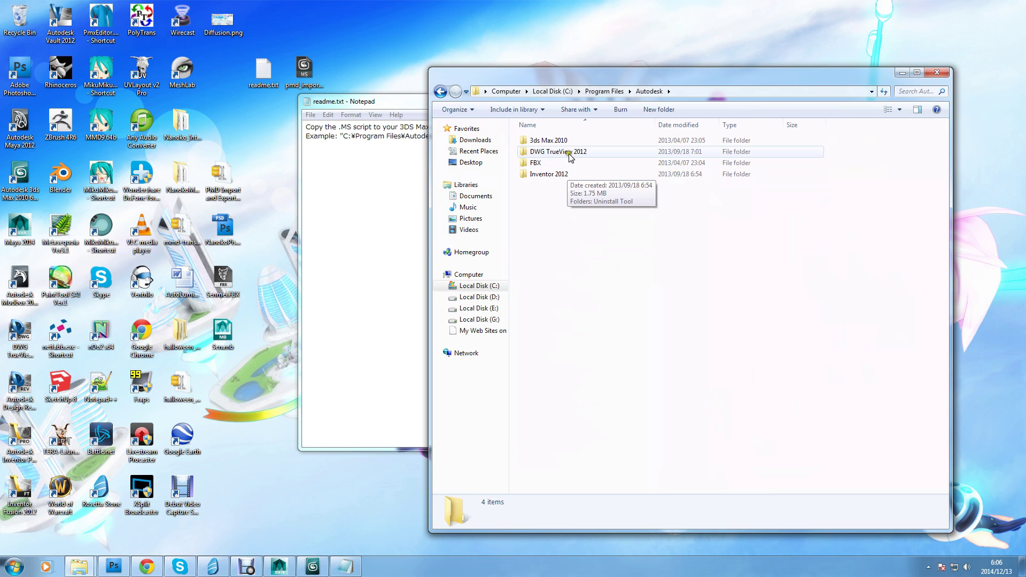
double_click(567, 141)
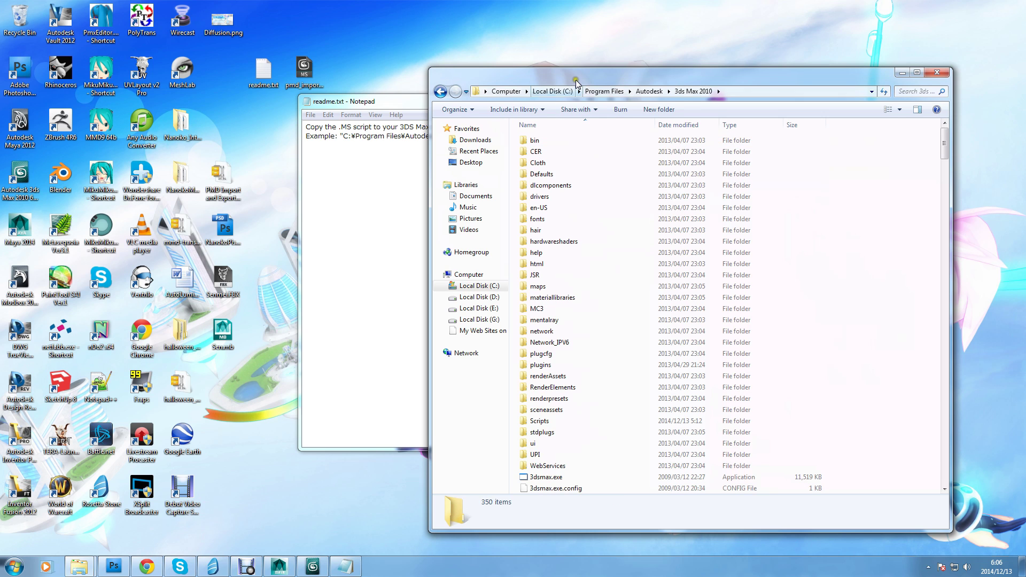
left_click_drag(576, 79, 593, 73)
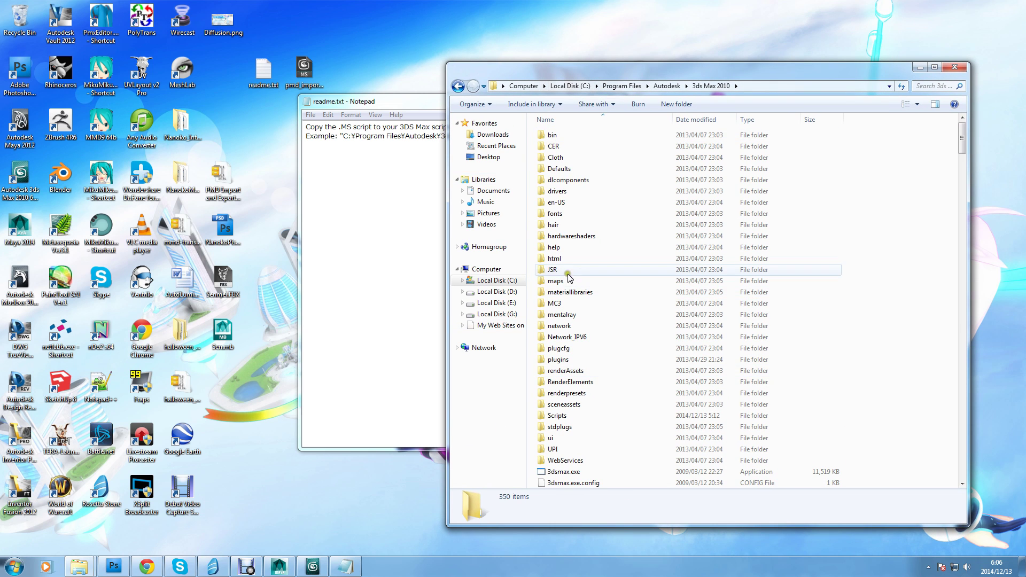
double_click(564, 415)
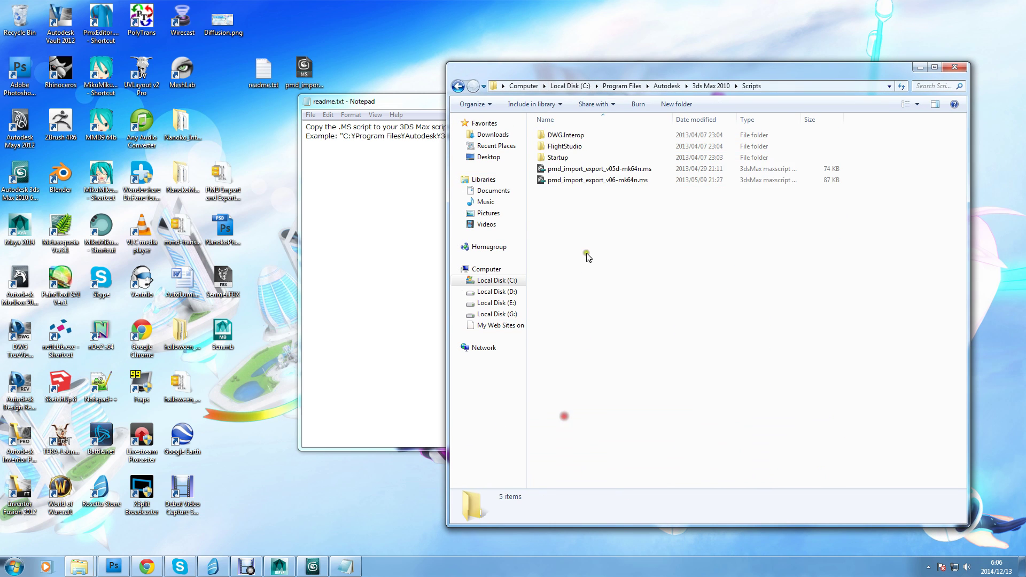
Move pmd_import_export_v06-mk64n.ms from the desktop into the Scripts folder, replacing the existing file and granting administrator permission
left_click(593, 170)
left_click(591, 181)
left_click_drag(289, 92, 509, 337)
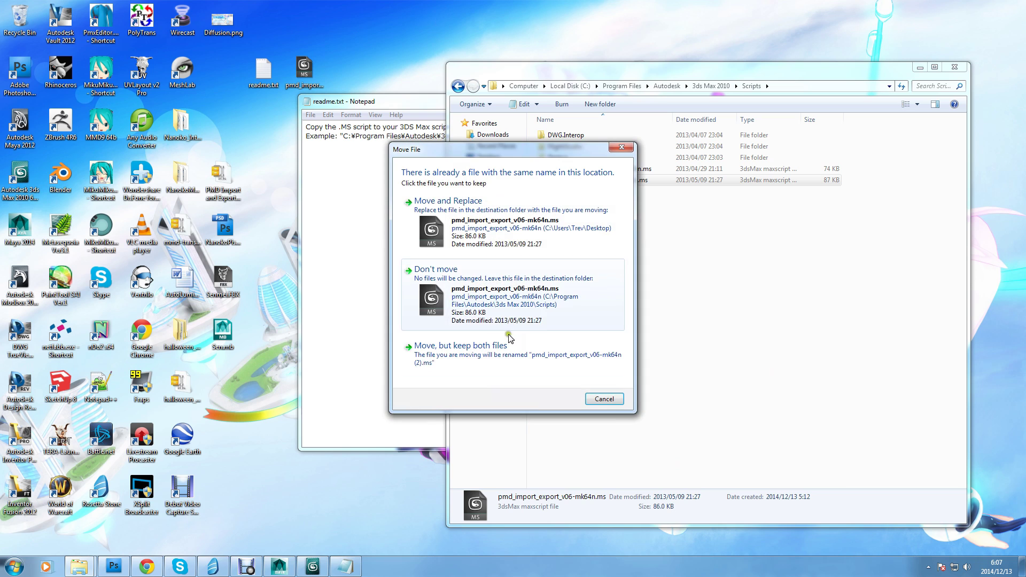
left_click(496, 240)
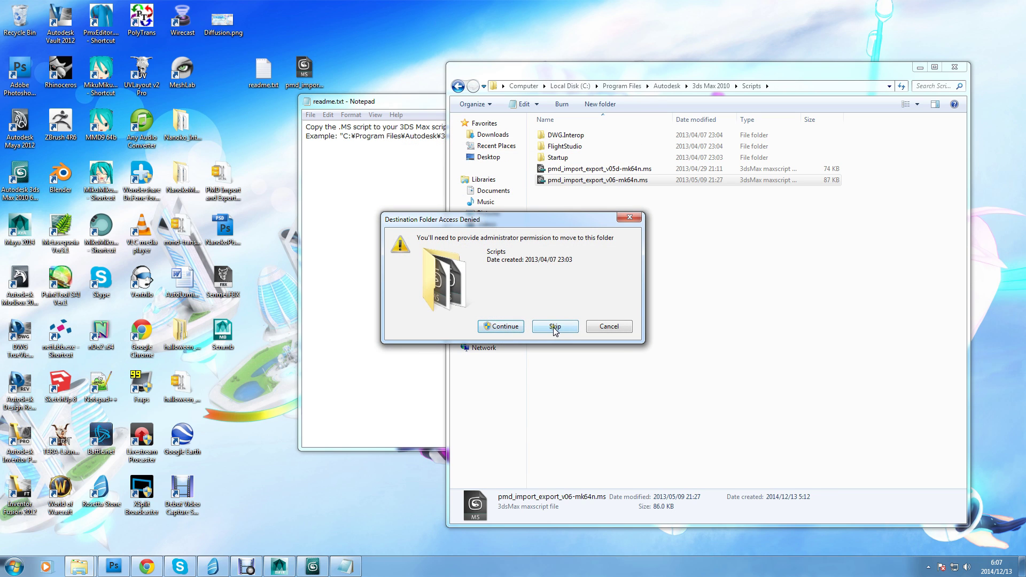
left_click(499, 327)
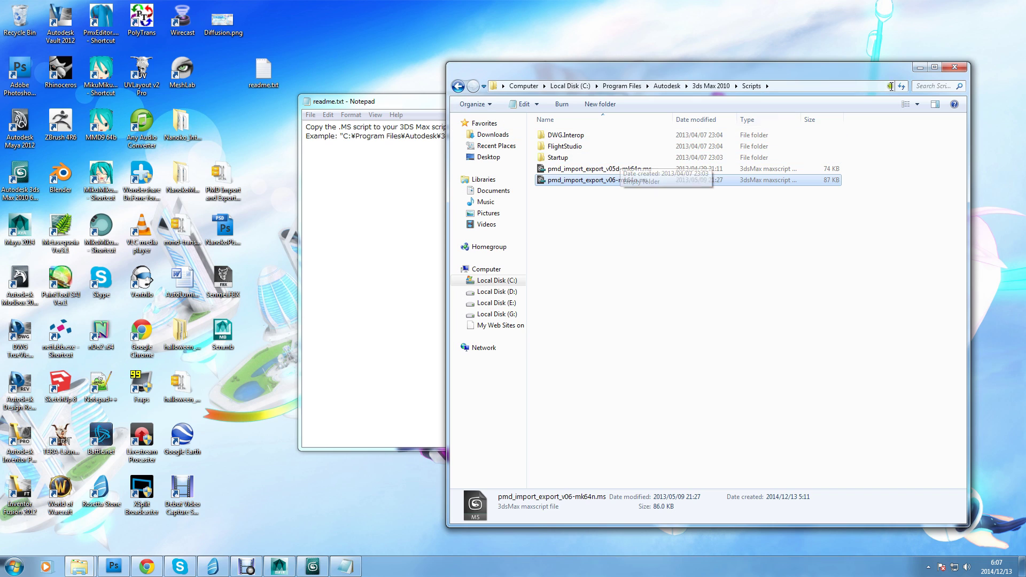
Copy pmd_import_export_v06-mk64n.ms from the Scripts folder back to the desktop and place it beside readme.txt
right_click(573, 180)
left_click(607, 362)
right_click(342, 53)
left_click(375, 100)
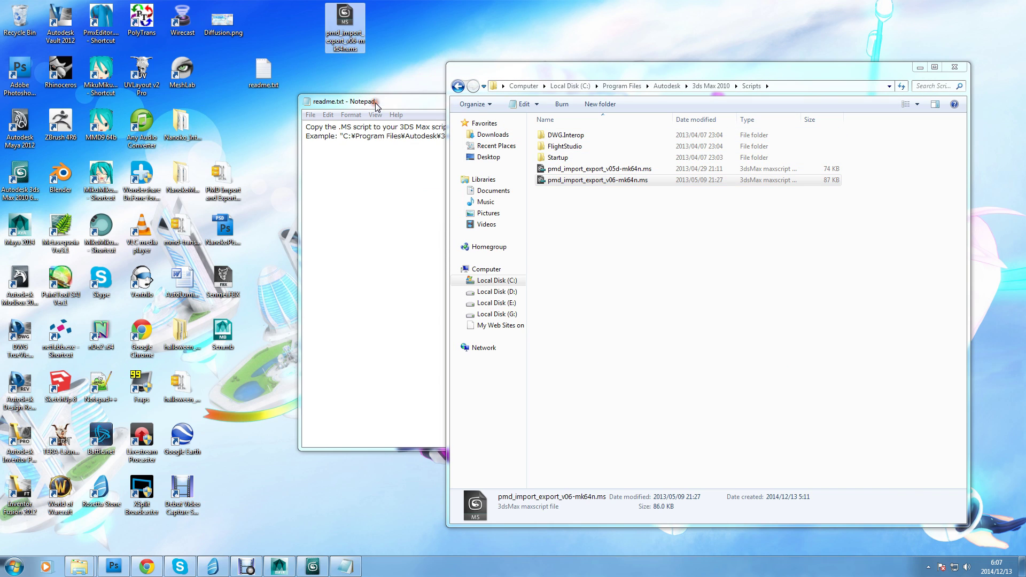
left_click_drag(345, 24, 304, 68)
Close the readme file and the Scripts folder window
left_click(413, 104)
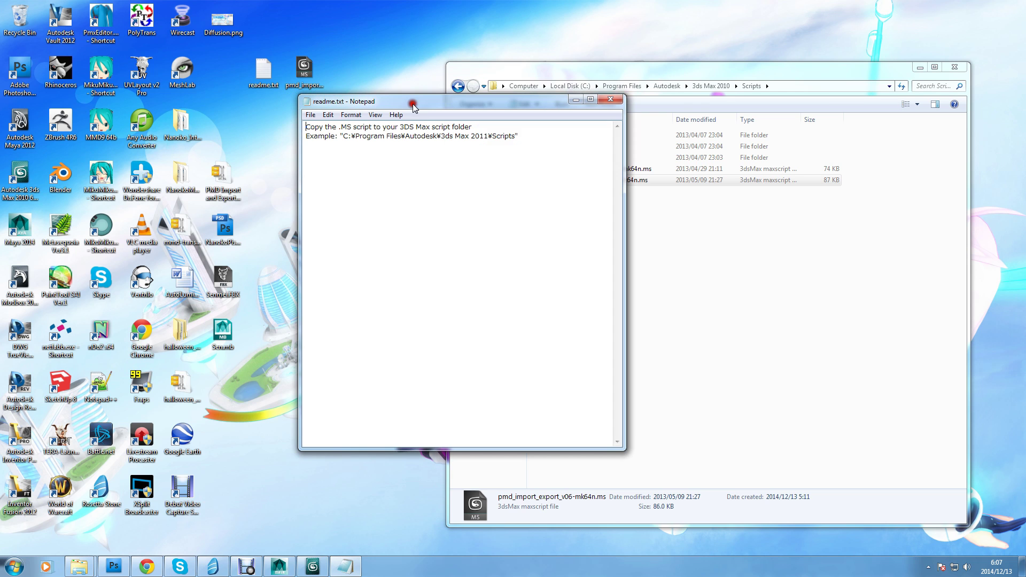
left_click_drag(465, 107, 380, 150)
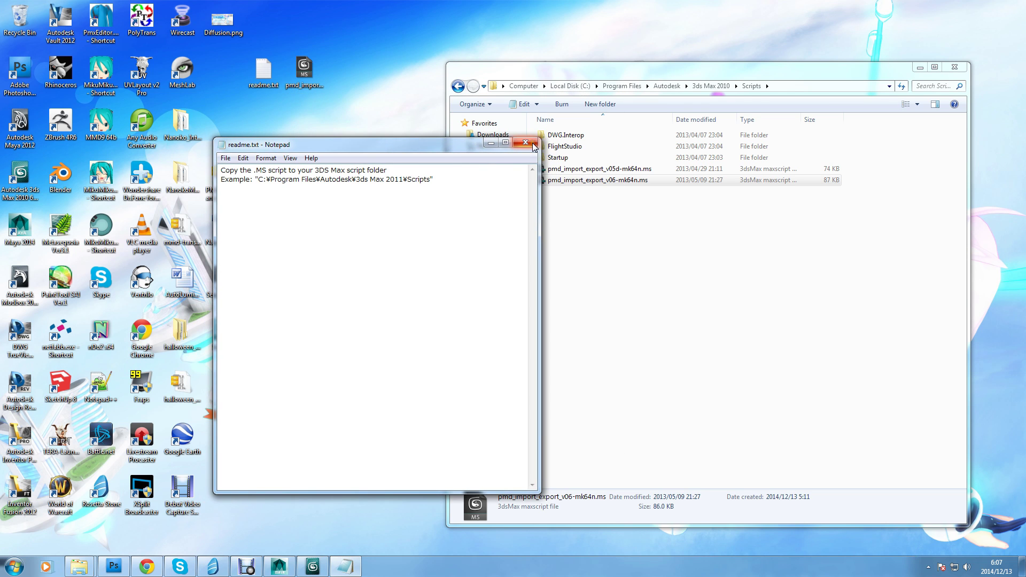
left_click(526, 143)
left_click(954, 67)
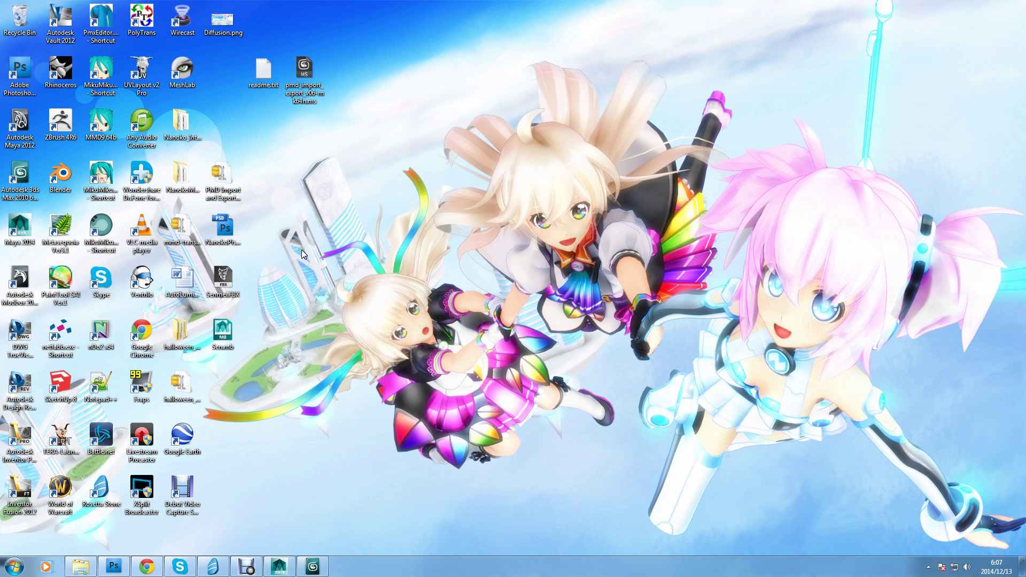
Switch to 3ds Max, run the script pmd_import_export_v06-mk64n.ms, and place the PMD Utility window over the empty side of the viewports
left_click(312, 568)
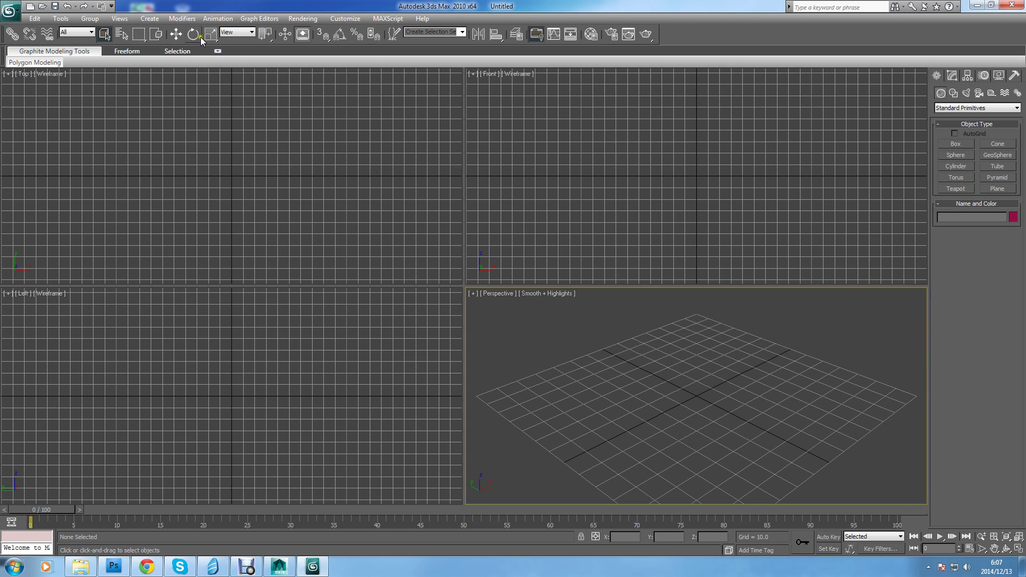
left_click(377, 19)
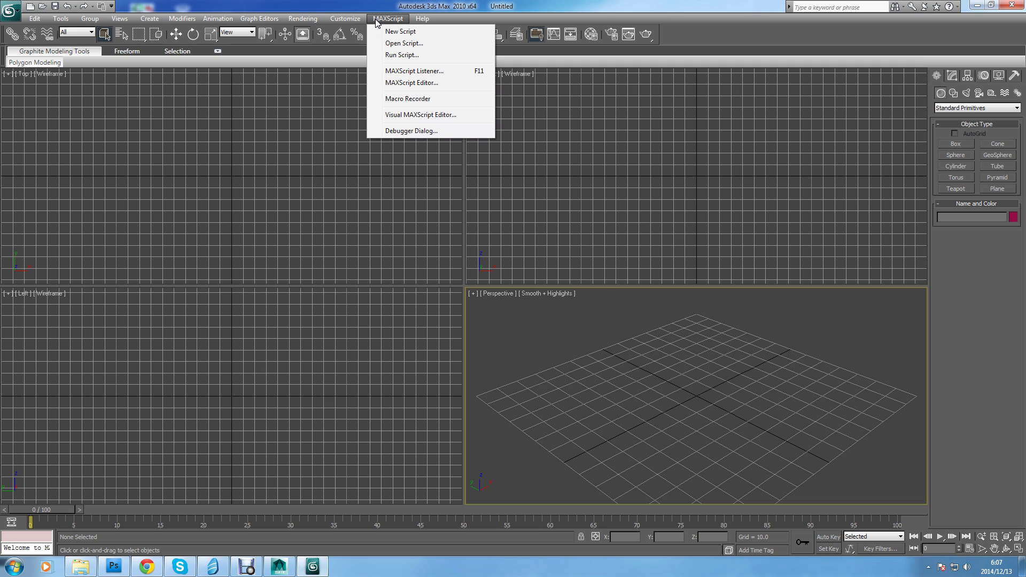
left_click(392, 56)
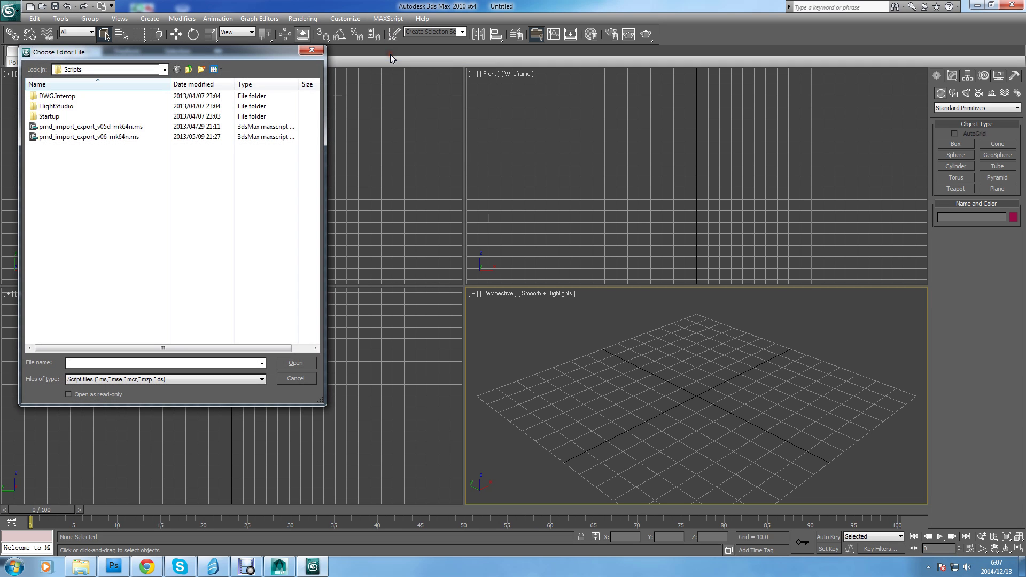
left_click(62, 137)
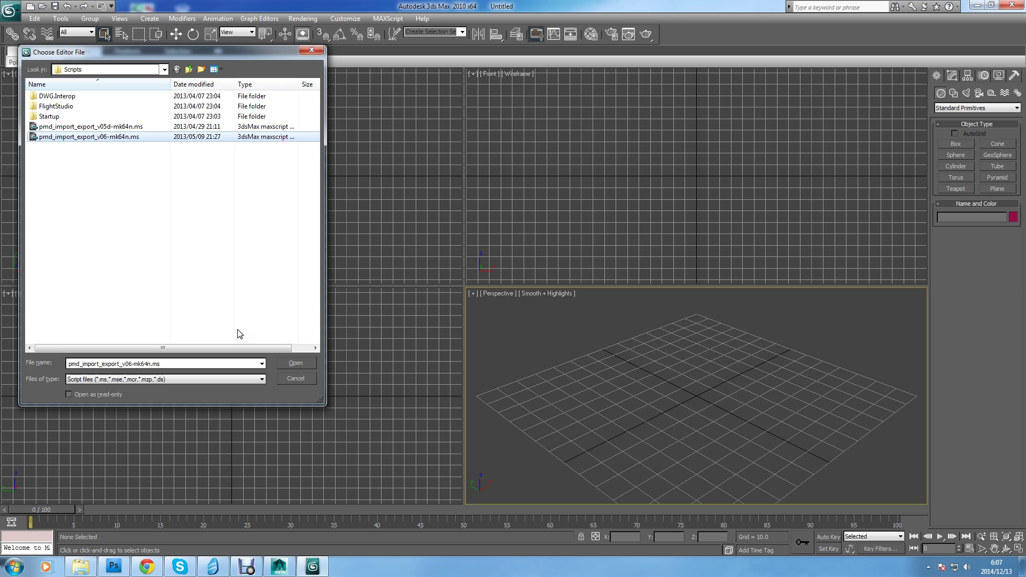
left_click(294, 363)
left_click_drag(497, 107, 841, 122)
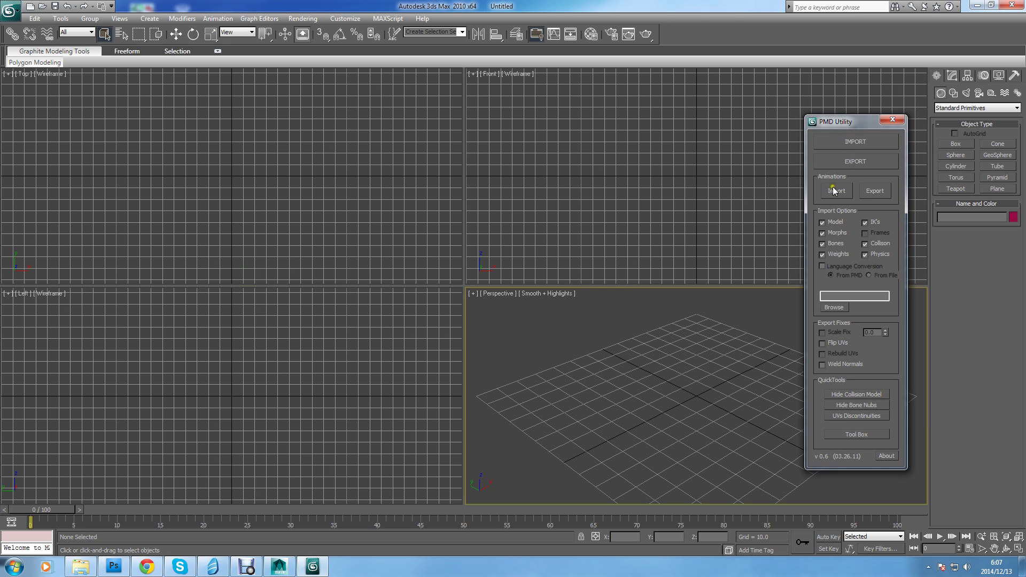
Turn off the Collision and Physics import options in PMD Utility
left_click(864, 255)
left_click(864, 245)
left_click(865, 254)
Import the model file Senmei.pmd with PMD Utility
left_click_drag(819, 129, 818, 113)
left_click(846, 128)
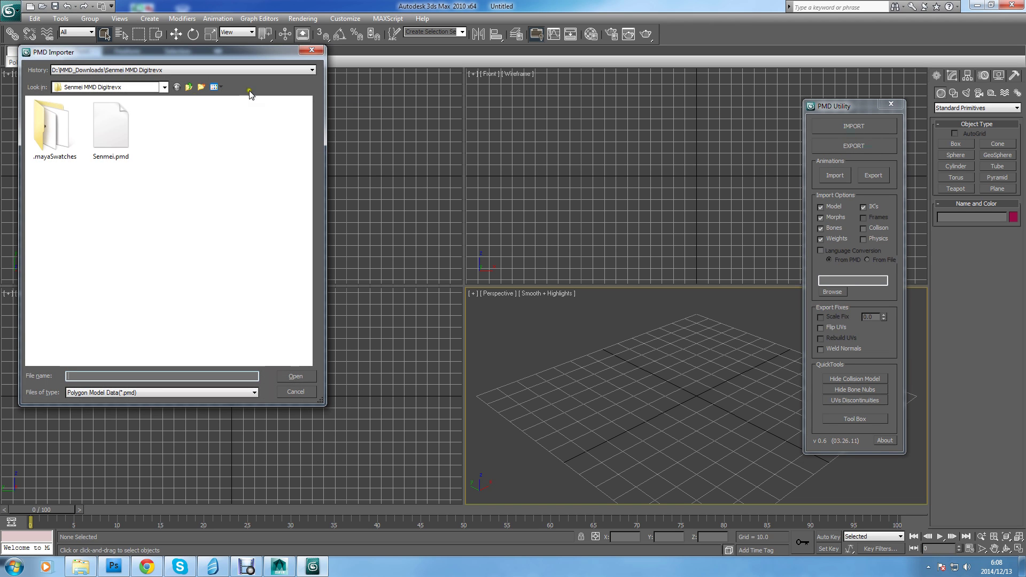
left_click(111, 127)
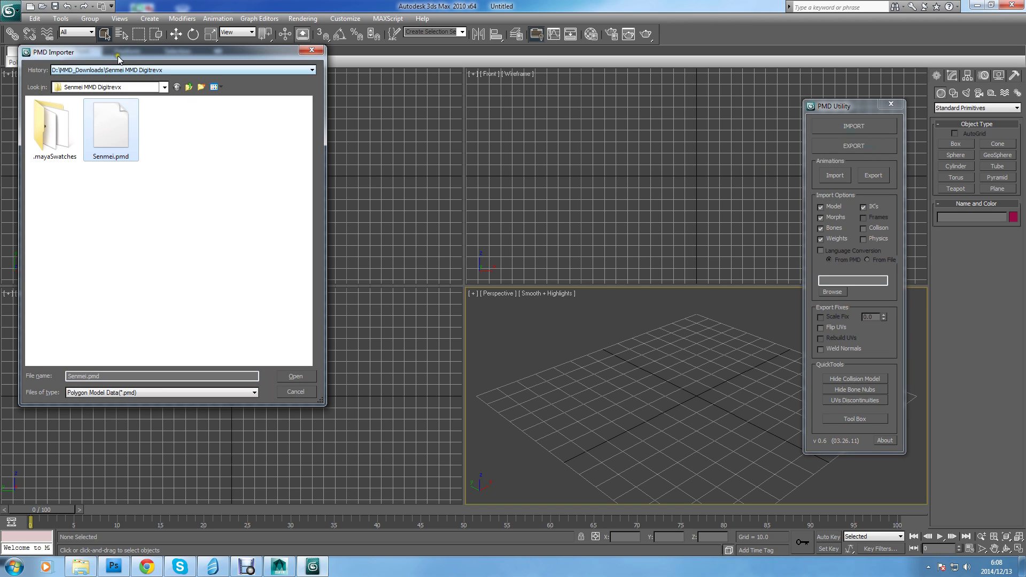
left_click_drag(119, 59, 114, 100)
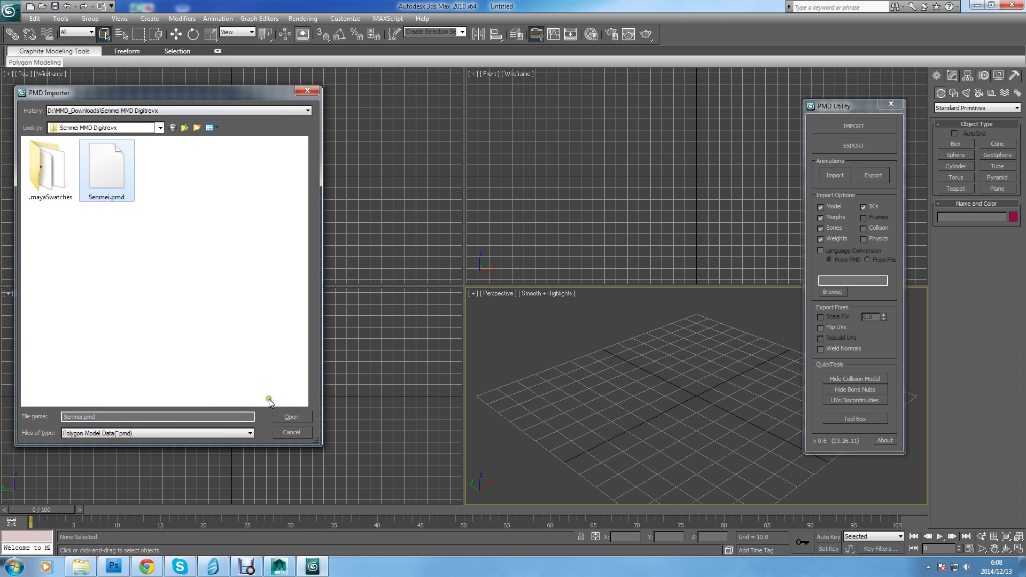
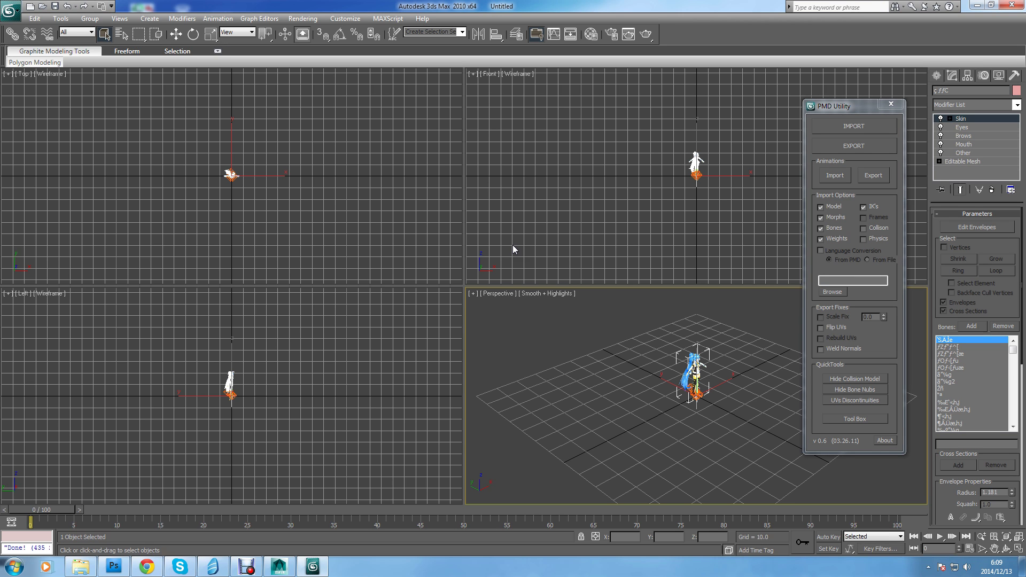
Maximize the Perspective viewport and examine the imported character and its bones from the feet up to the head
middle_click_drag(664, 401, 651, 396)
scroll(651, 395, "up", 2)
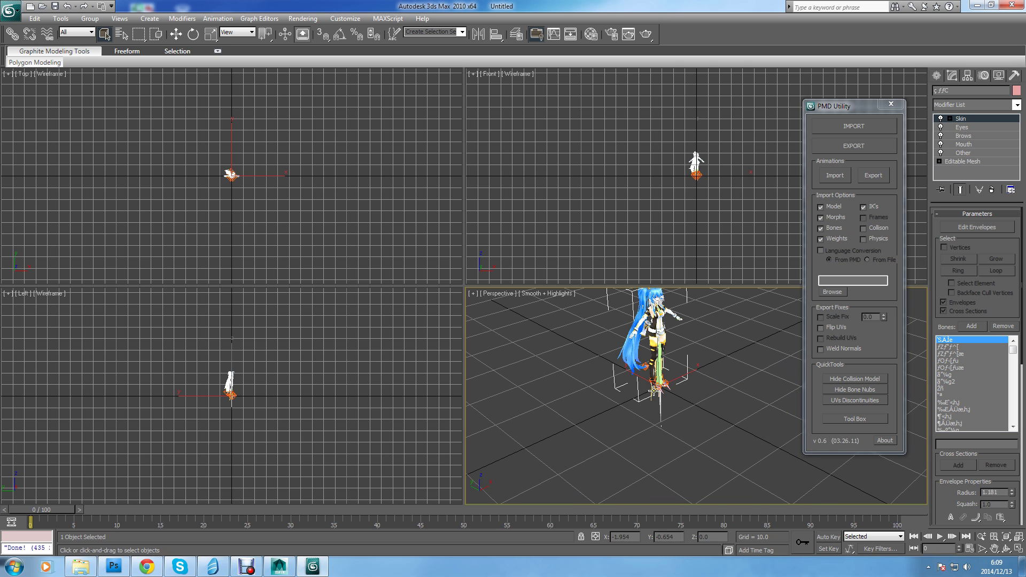
key("alt+w")
scroll(463, 351, "up", 4)
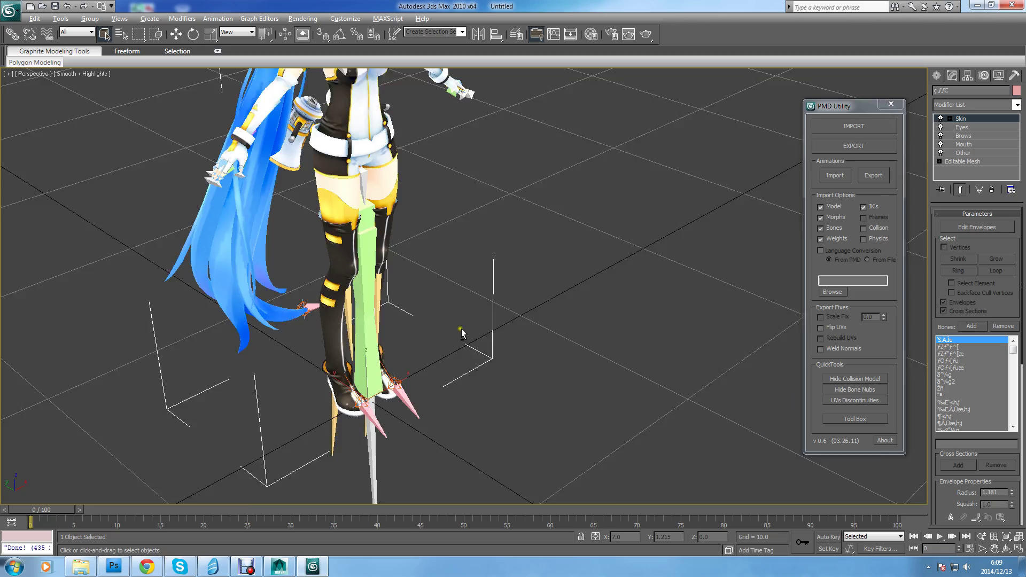
scroll(461, 328, "down", 5)
mouse_move(500, 399)
middle_mouse_down("alt")
mouse_move(481, 401)
mouse_move(488, 419)
mouse_move(499, 408)
middle_mouse_up("alt")
scroll(502, 422, "up", 4)
left_click_drag(831, 107, 839, 93)
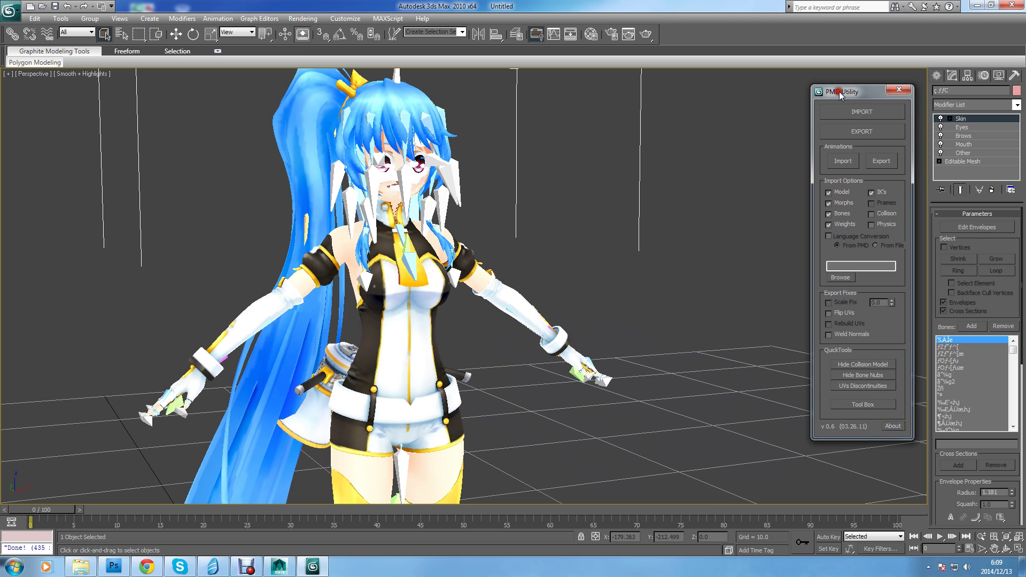
Hide all Bone objects in the scene through the hide-by-category display settings
left_click(998, 76)
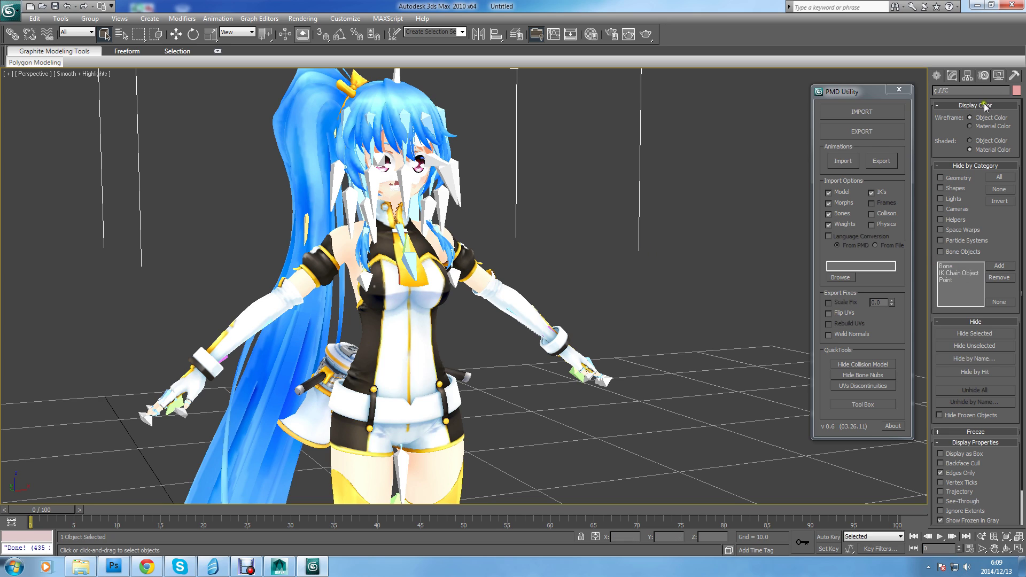
left_click(952, 267)
left_click(951, 267)
left_click(952, 267)
Switch the Perspective viewport to wireframe display with the character's feet in close view
middle_click_drag(564, 326, 542, 301)
scroll(540, 367, "up", 3)
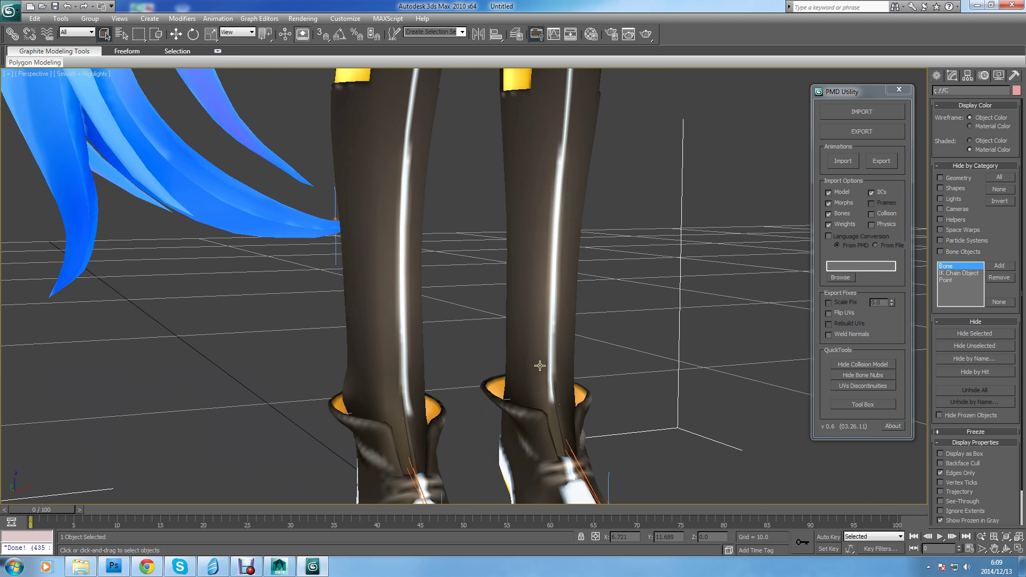
scroll(591, 334, "up", 2)
scroll(554, 365, "up", 2)
middle_click_drag(554, 366, 547, 343, "alt")
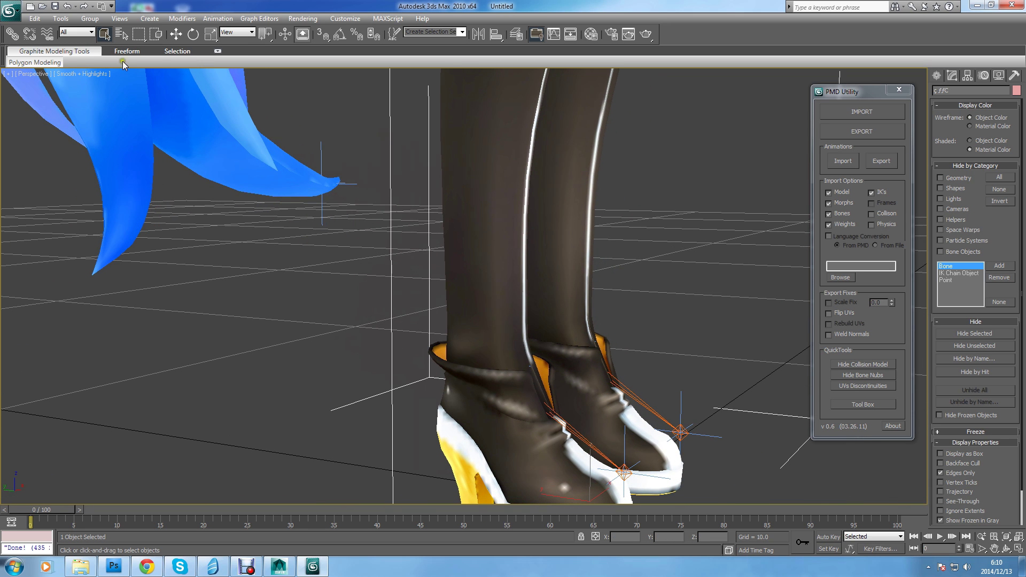
left_click(81, 74)
left_click(92, 111)
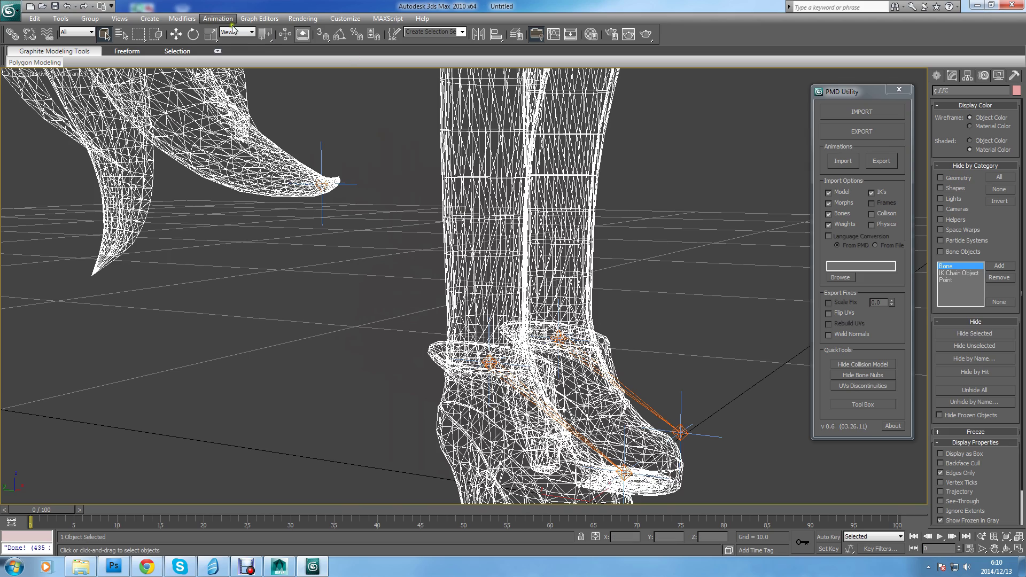
Move the ankle's IK helper upward to test how the leg bends with its IK chain
left_click(176, 35)
left_click(498, 375)
left_click(489, 363)
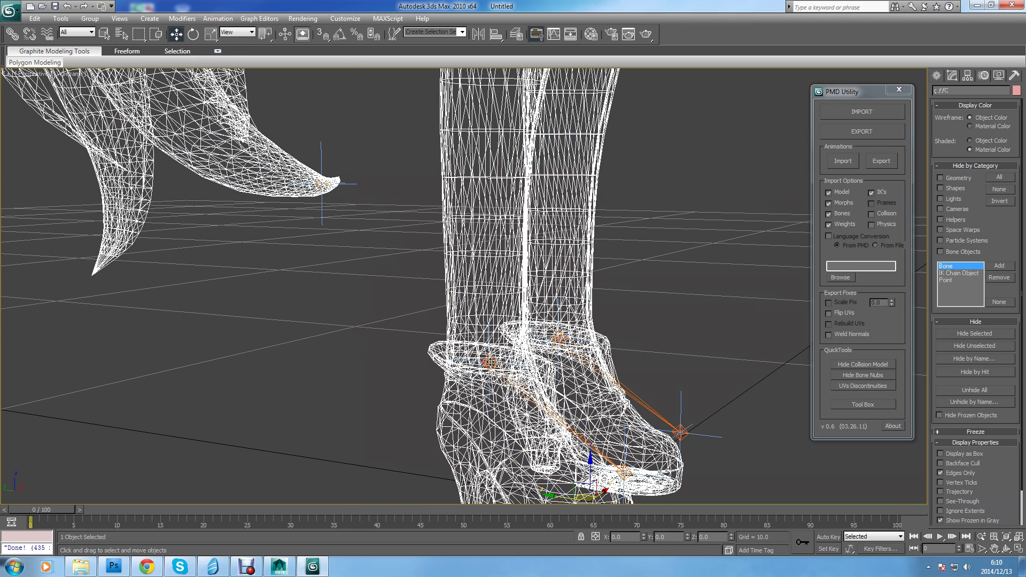
left_click(351, 271)
middle_click_drag(351, 271, 395, 310, "alt")
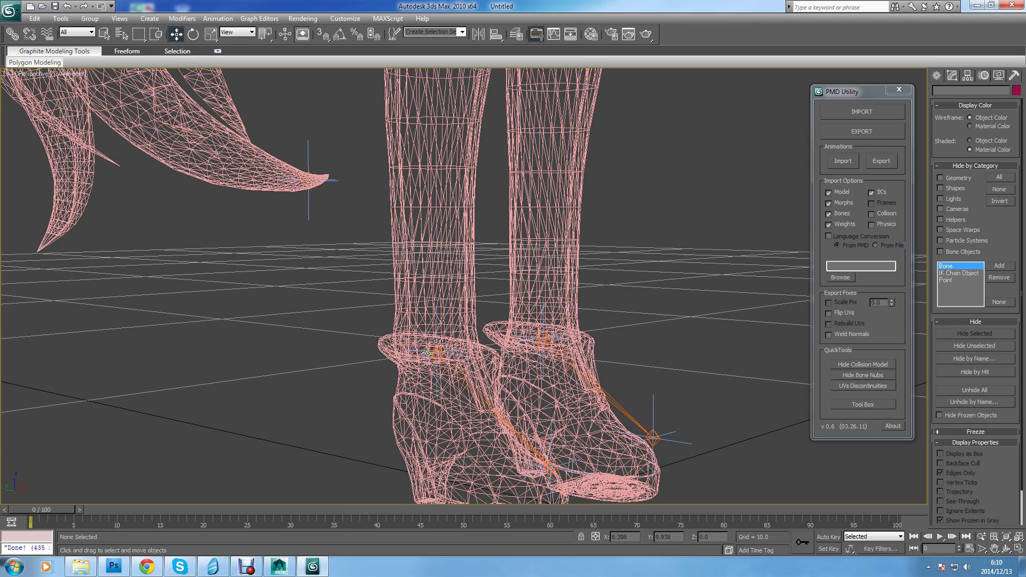
left_click(435, 352)
left_click(436, 353)
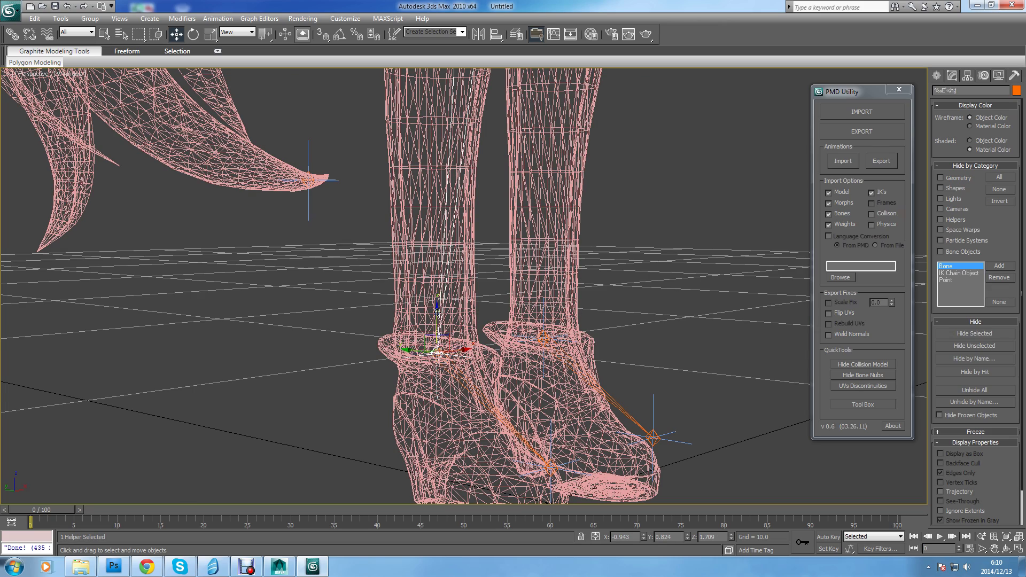
scroll(452, 275, "down", 5)
left_click_drag(452, 275, 465, 224)
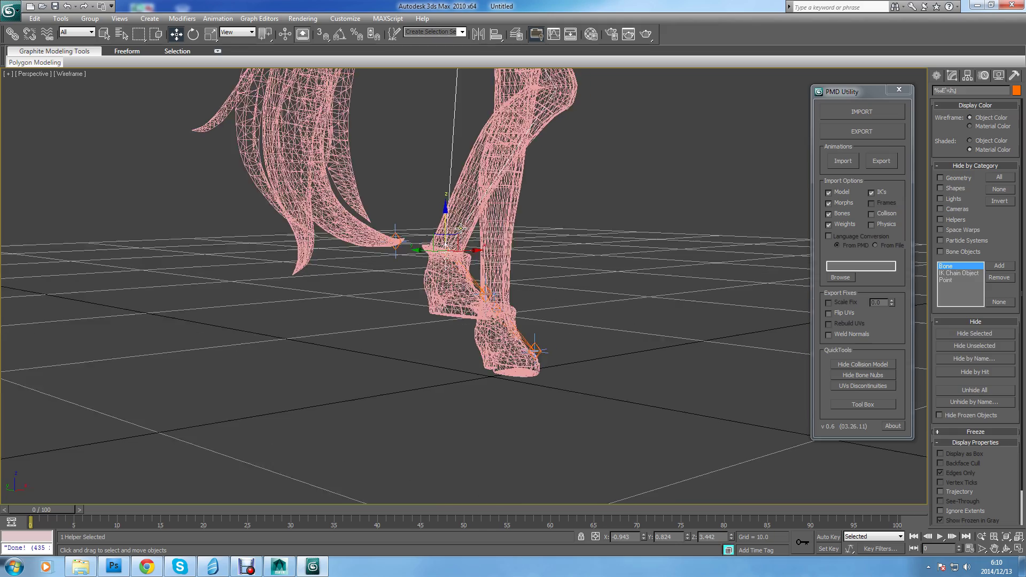
Move the IK helper at the ponytail's tip up and back down to test the hair's IK chain
scroll(454, 342, "up", 5)
left_click_drag(433, 342, 438, 401)
left_click(401, 364)
left_click_drag(399, 329, 396, 112)
middle_click_drag(396, 112, 425, 268)
left_click_drag(425, 269, 409, 286)
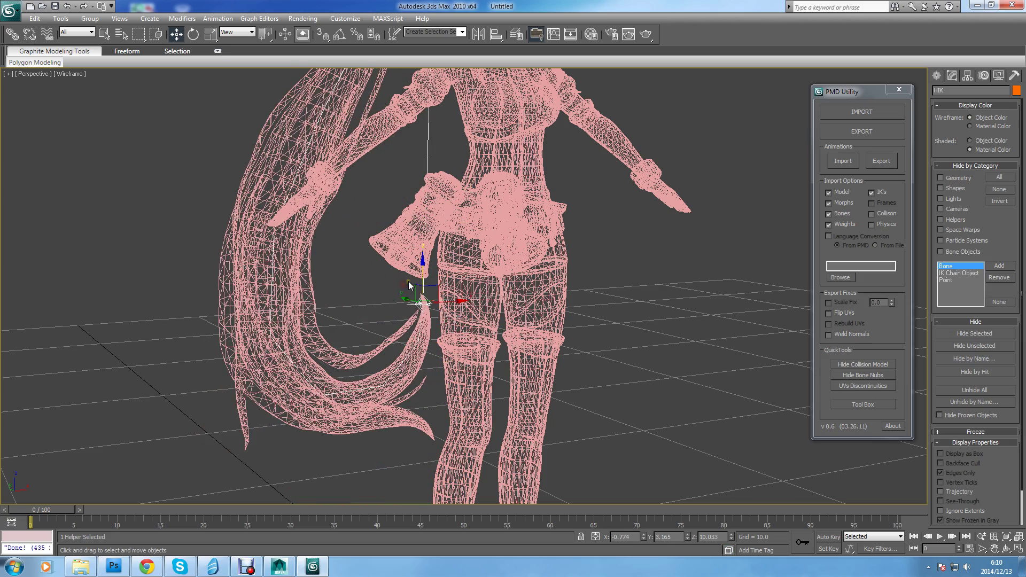
left_click_drag(428, 331, 423, 478)
scroll(475, 379, "down", 3)
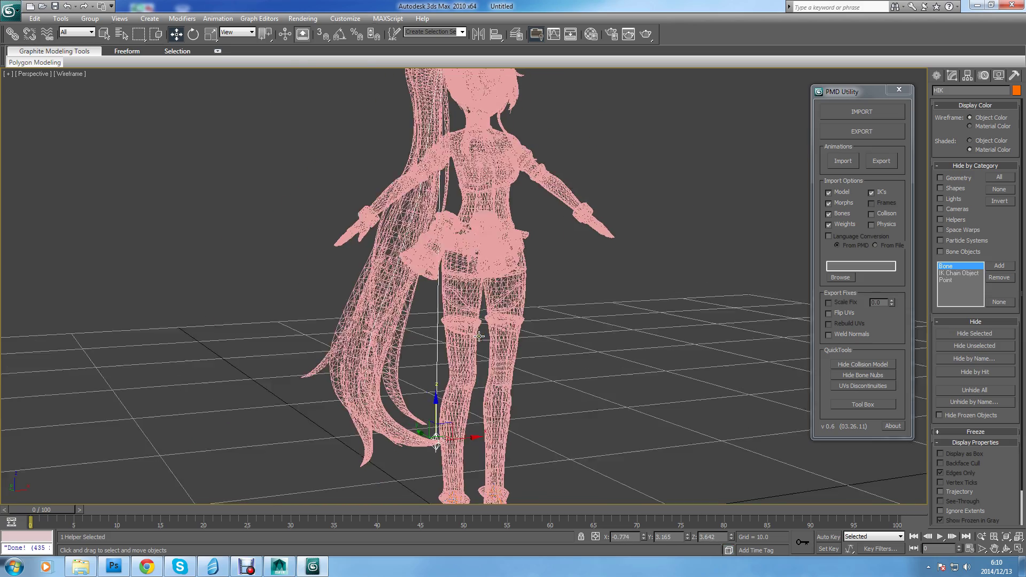
Show the Bone objects again and hide only the IK Chain Object category
middle_click_drag(470, 374, 480, 383)
scroll(469, 261, "up", 3)
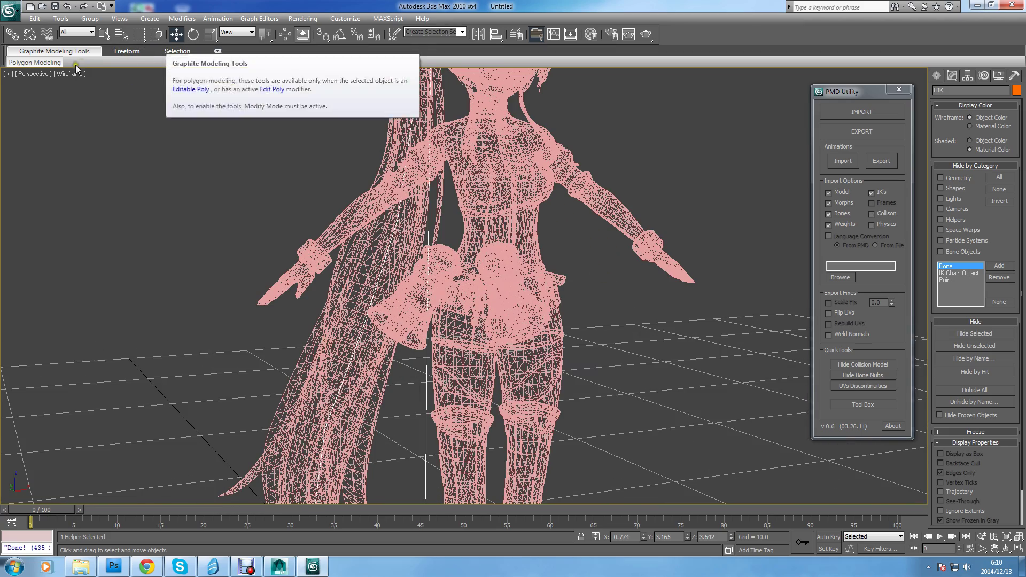
scroll(380, 243, "up", 3)
middle_click_drag(380, 243, 374, 342)
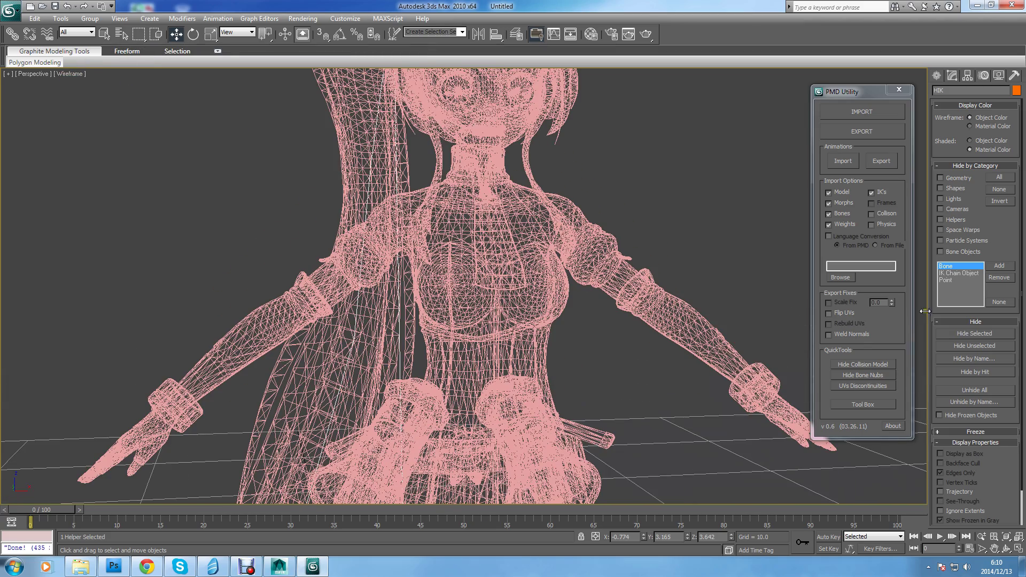
left_click(961, 285)
left_click(951, 274)
Try rotating the shoulder bone of the character's left arm to test how the arm deforms
scroll(652, 362, "up", 5)
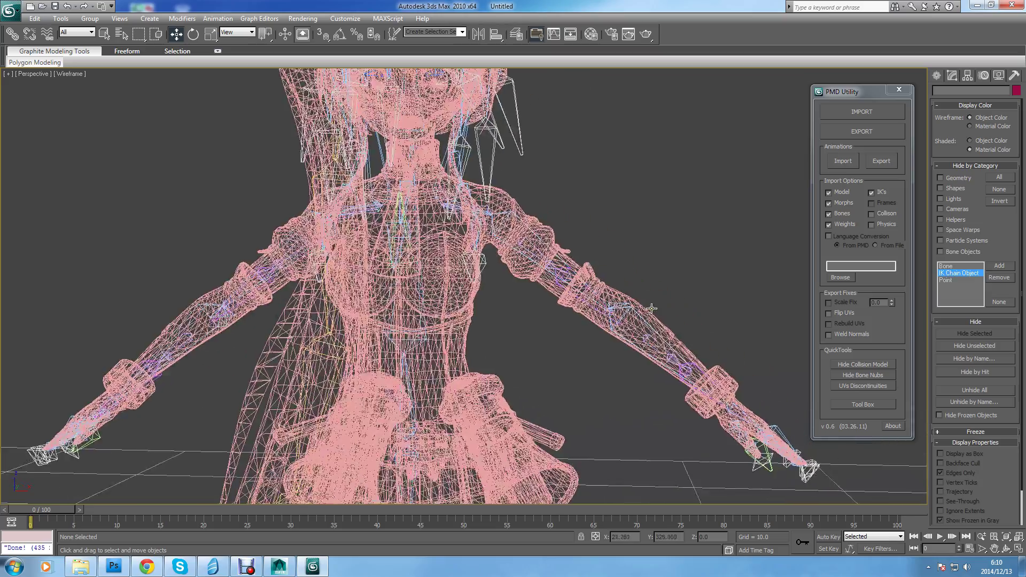
scroll(545, 268, "down", 3)
left_click(539, 270)
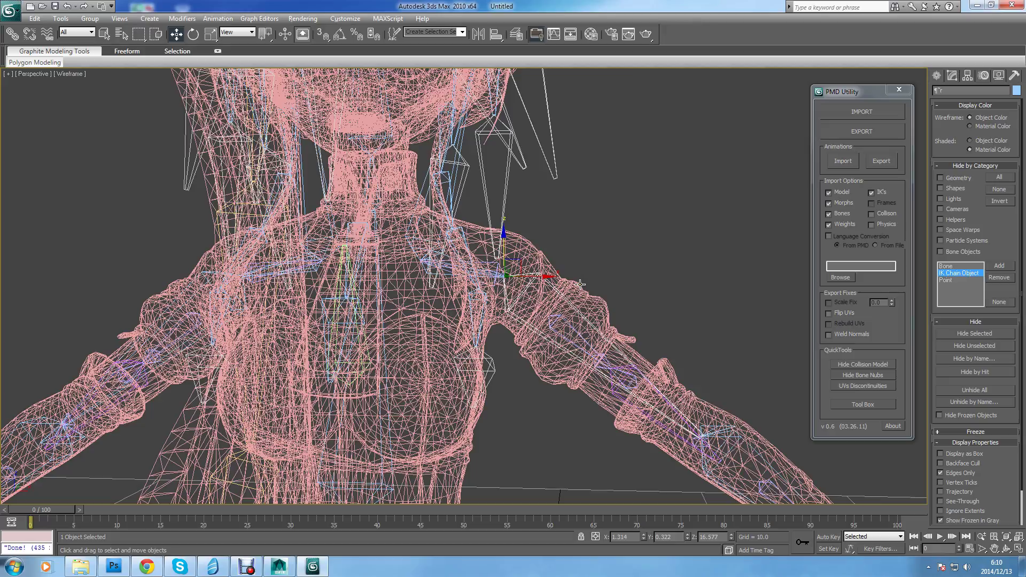
middle_click_drag(581, 283, 518, 273)
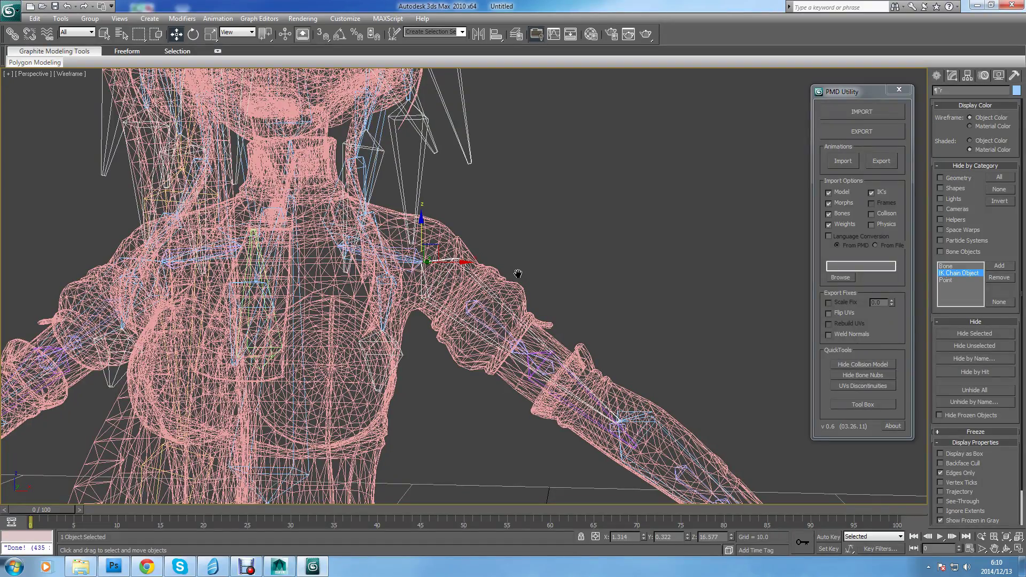
scroll(518, 274, "up", 3)
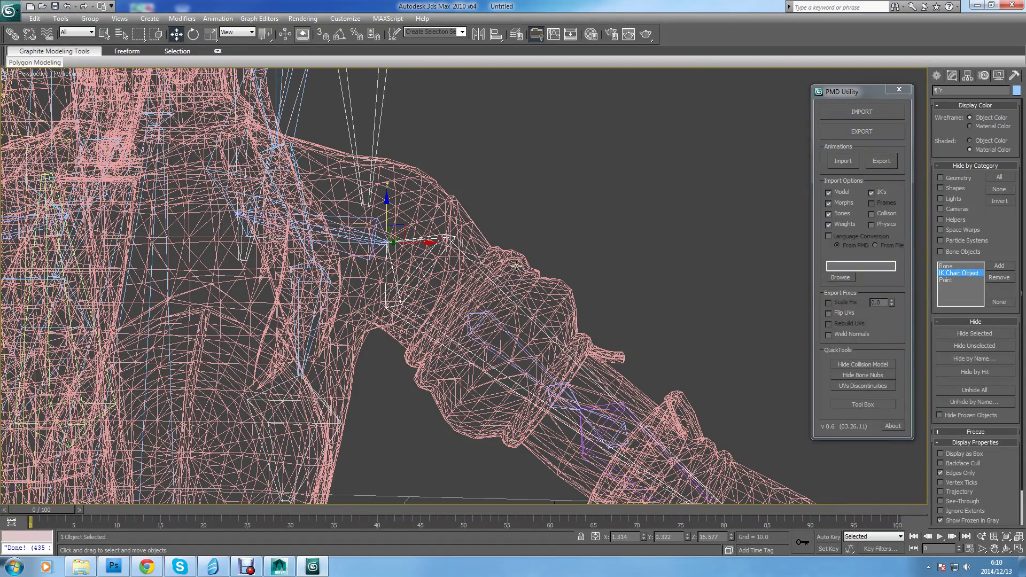
middle_click_drag(519, 277, 561, 277)
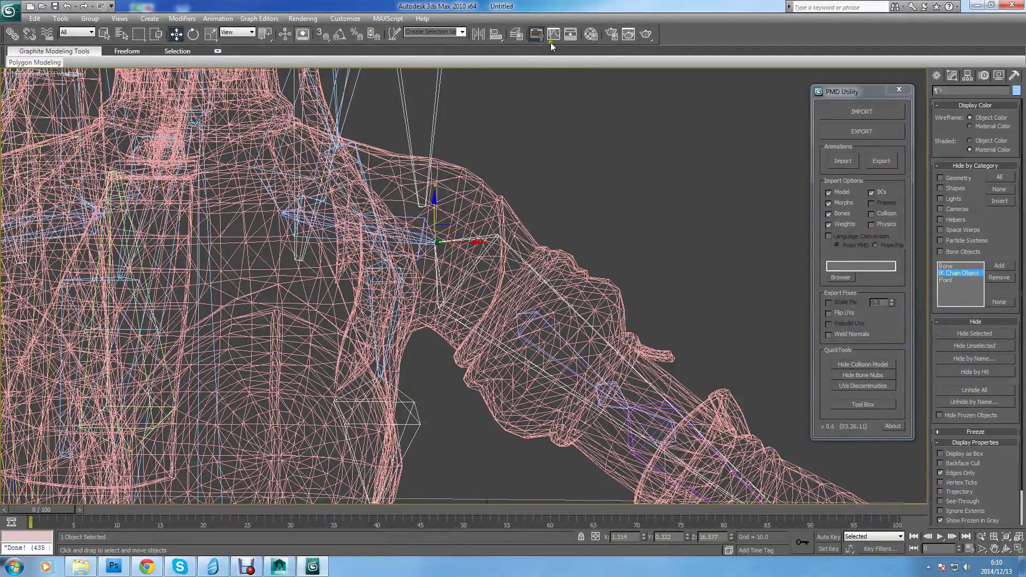
left_click(192, 33)
left_click_drag(460, 213, 563, 296)
scroll(563, 296, "down", 6)
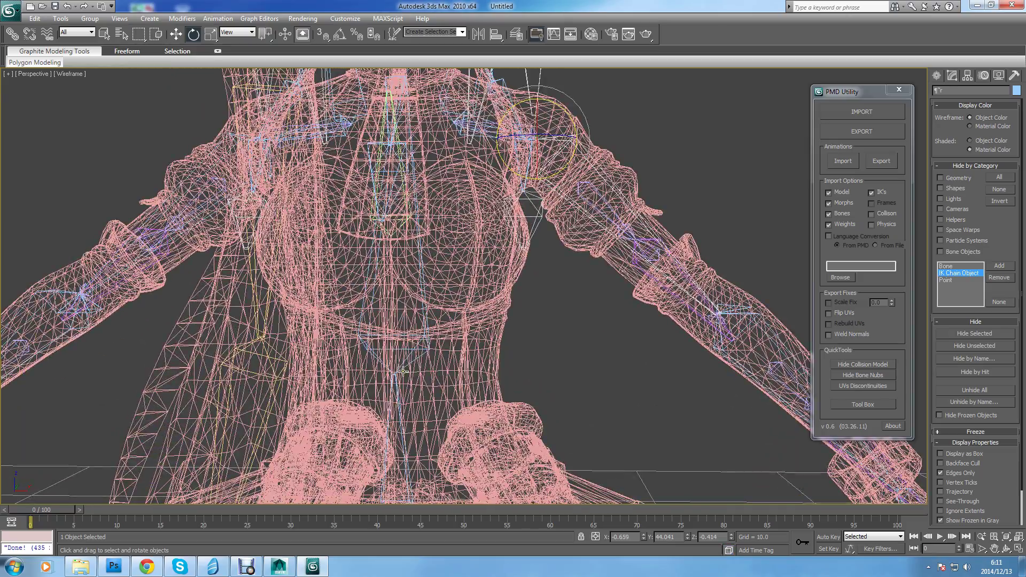
Try rotating the spine bone at the character's waist to test the upper body's movement
left_click(403, 370)
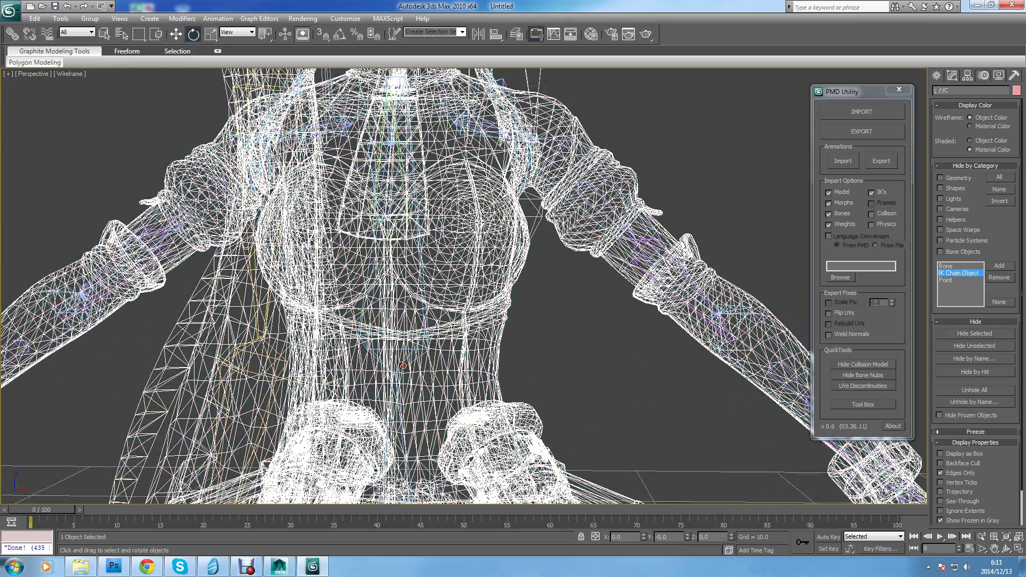
left_click(409, 355)
left_click_drag(416, 344, 533, 365)
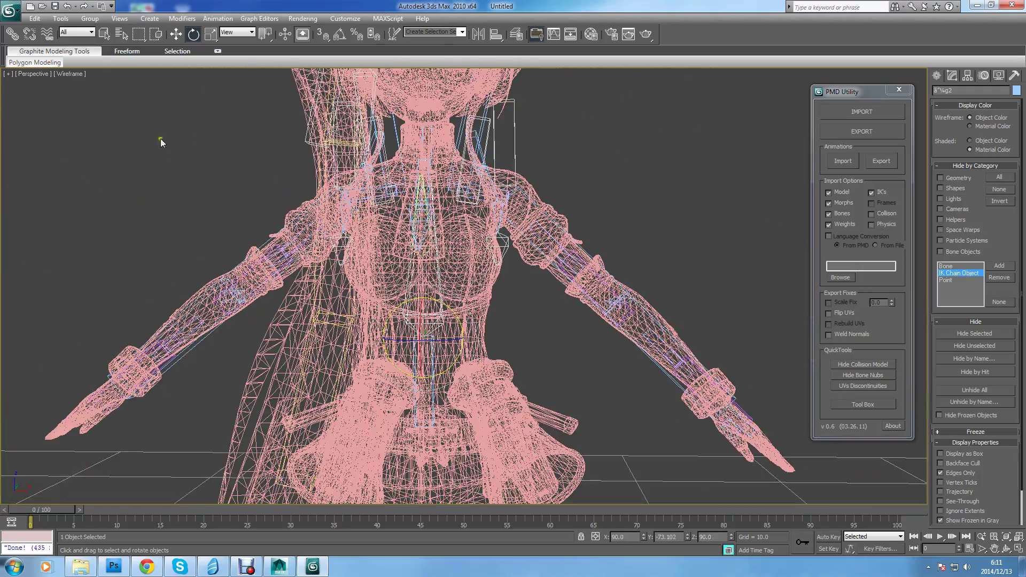
Set the Perspective viewport to Smooth + Highlights shading and hide the Bone objects
left_click(70, 73)
left_click(99, 85)
scroll(230, 262, "down", 5)
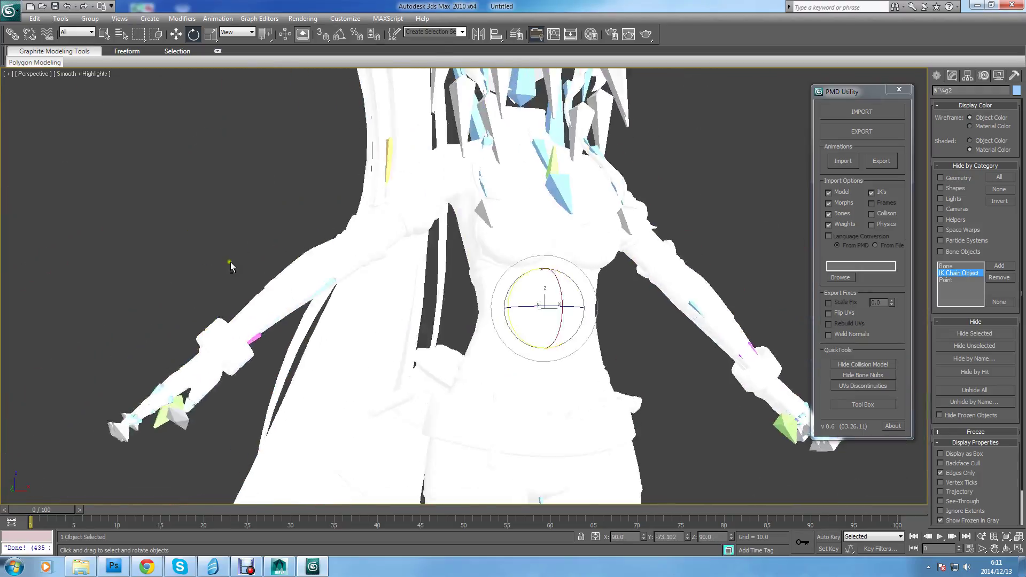
middle_click_drag(181, 339, 256, 306, "alt")
scroll(256, 306, "up", 3)
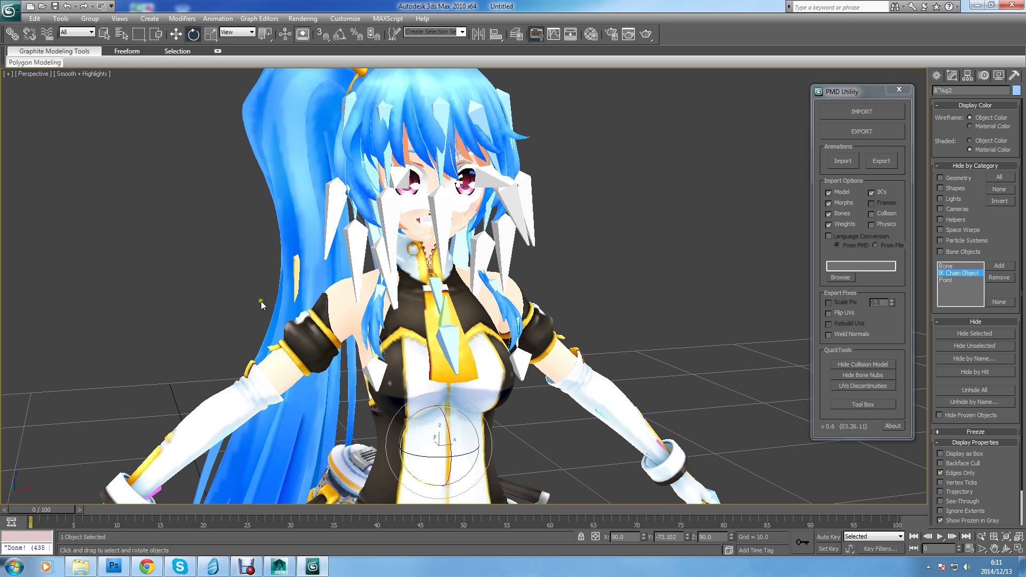
left_click(947, 267)
middle_click_drag(434, 167, 443, 160, "alt")
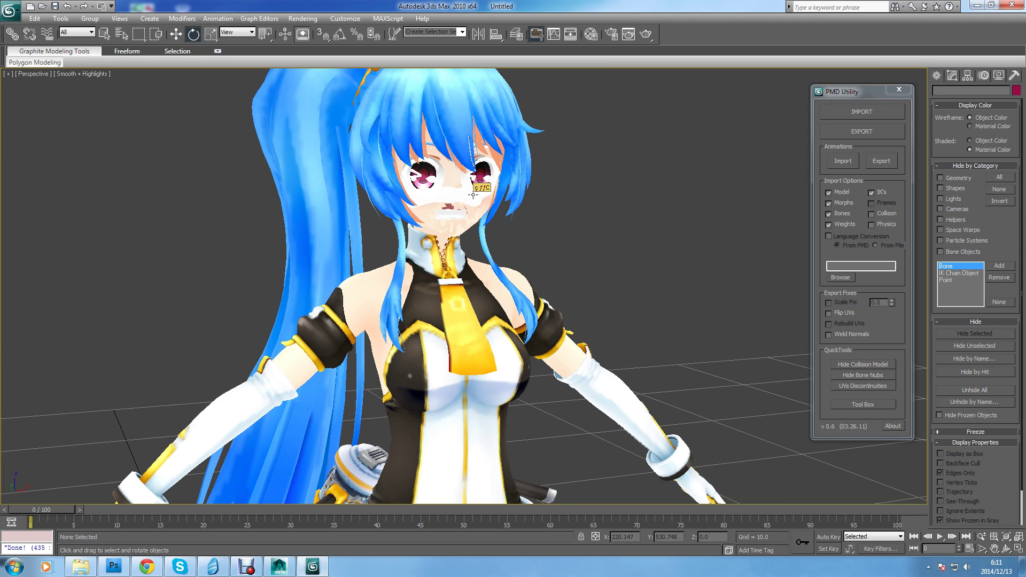
Look over the Material Editor and render the Perspective view to check the character's textures
left_click(591, 34)
left_click_drag(141, 80, 713, 103)
mouse_move(776, 131)
left_mouse_down()
mouse_move(776, 198)
mouse_move(778, 119)
left_mouse_up()
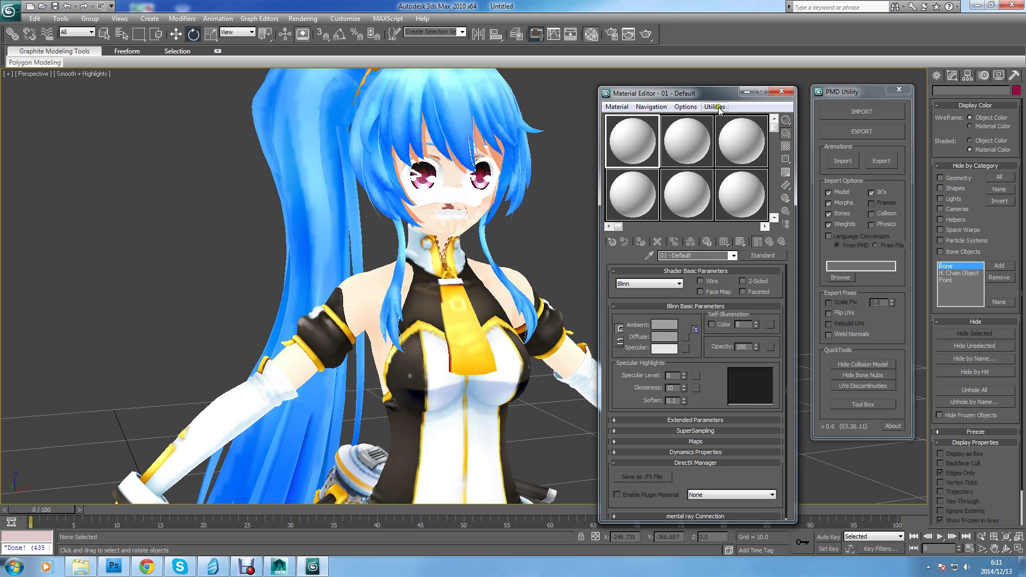
left_click_drag(704, 96, 702, 85)
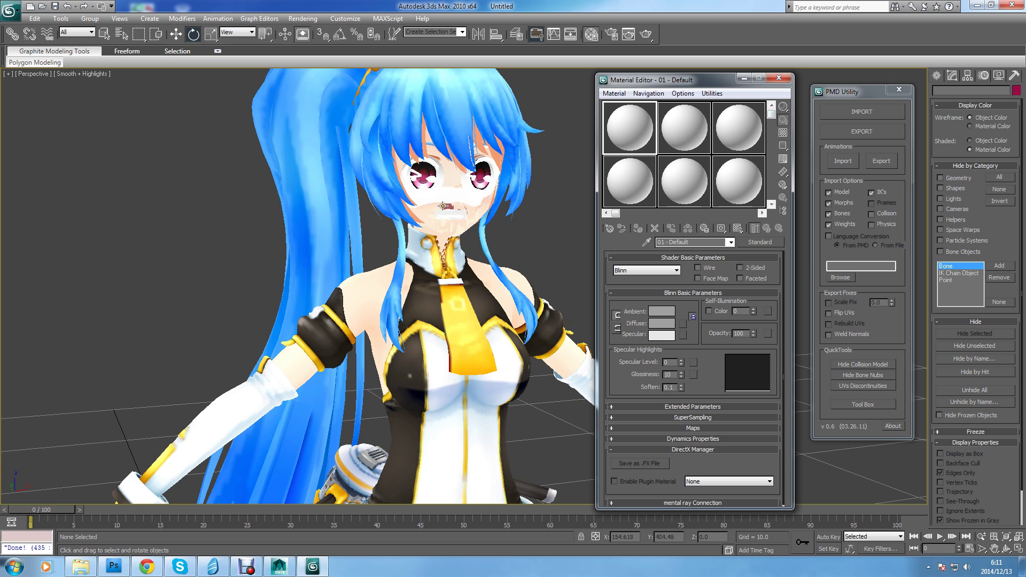
left_click(779, 78)
left_click(645, 33)
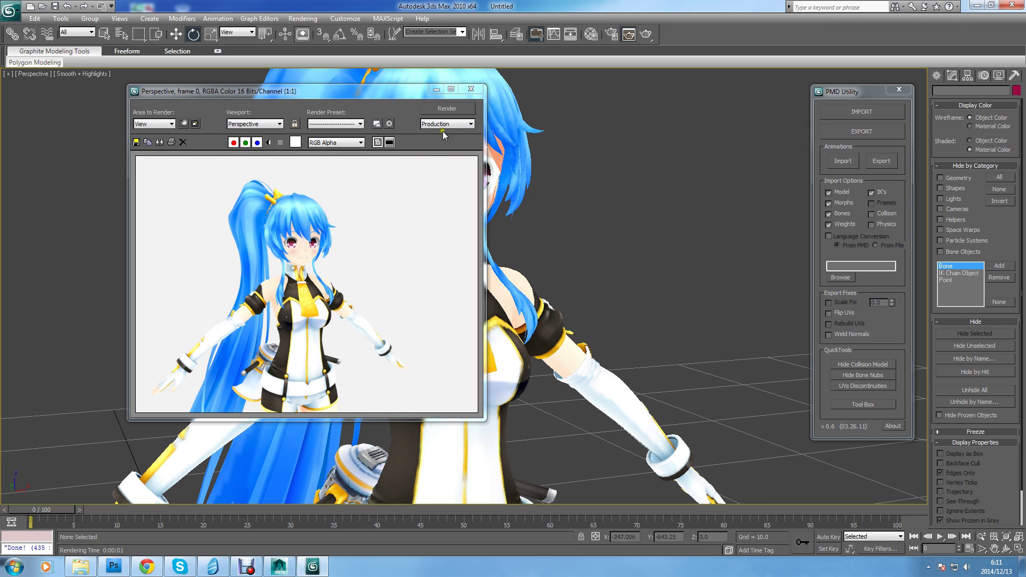
left_click(470, 89)
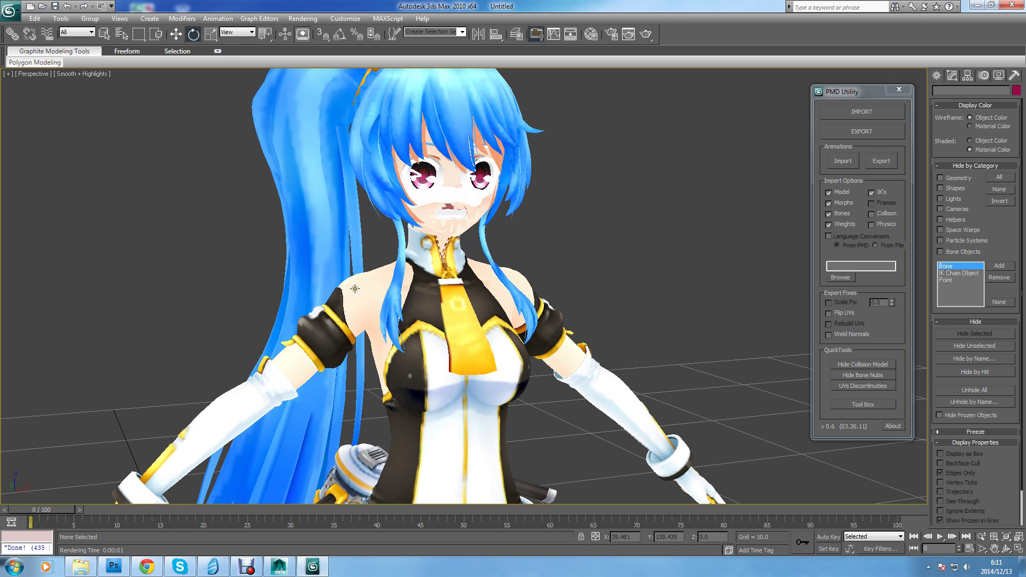
Hide only the IK Chain Object category and select the whole character together with its bones
scroll(625, 290, "down", 6)
scroll(601, 313, "down", 5)
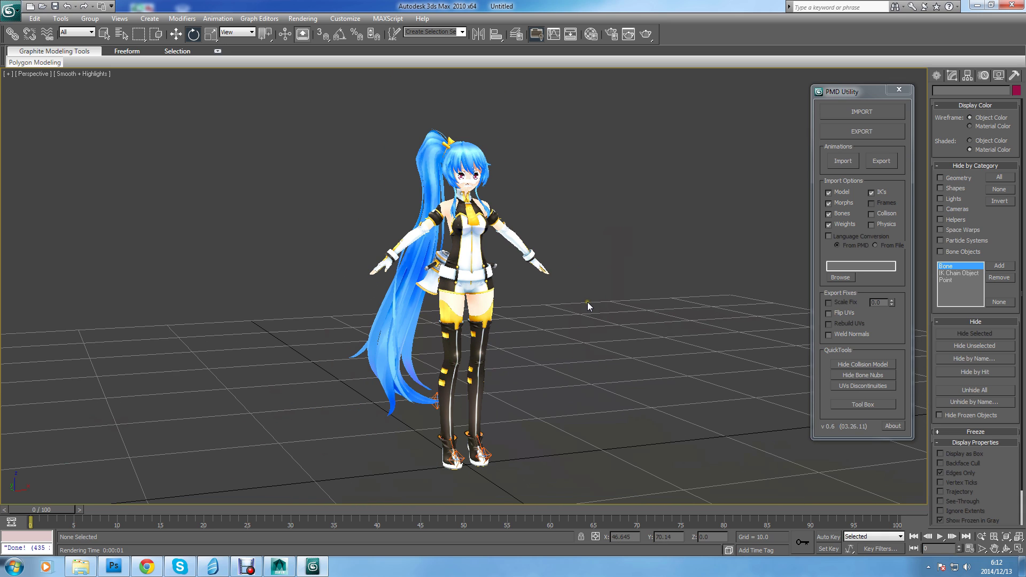
left_click(524, 166)
left_click_drag(318, 101, 681, 499)
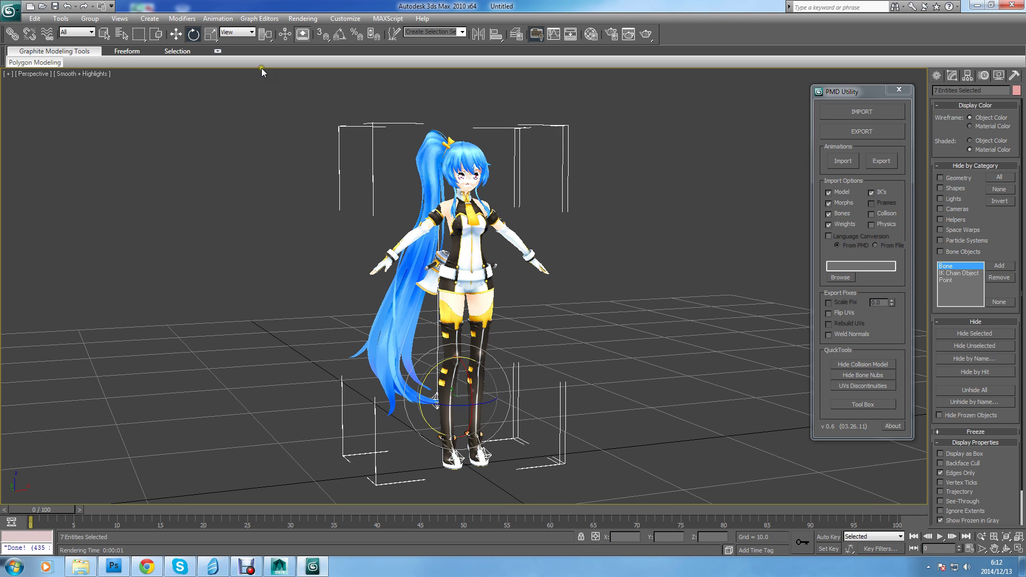
left_click(960, 273)
left_click_drag(270, 75, 589, 451)
left_click_drag(344, 130, 588, 465)
Start an export of the character to the Desktop as Senmei.FBX in Autodesk (*.FBX) format, replacing the existing file
left_click(11, 16)
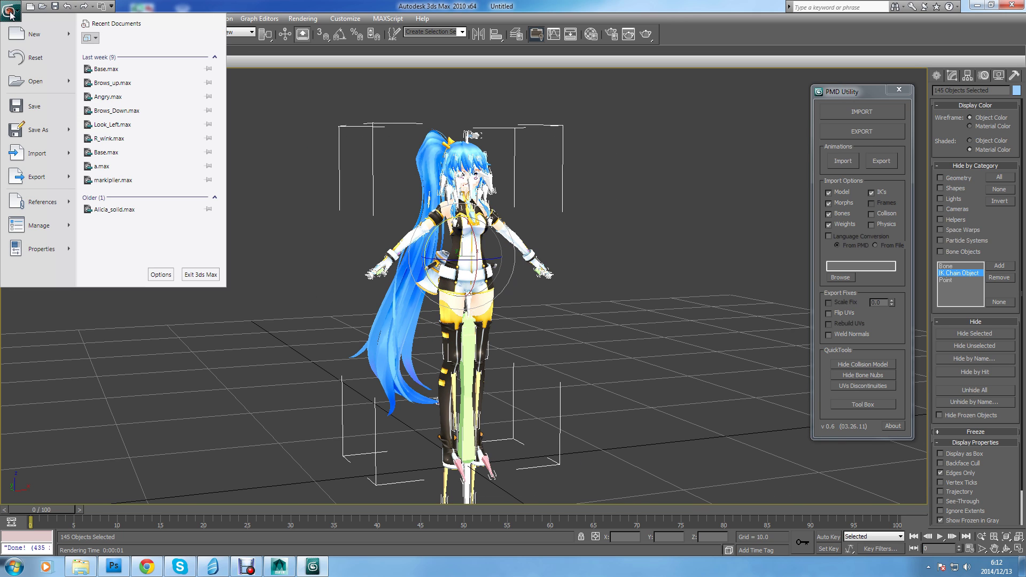
left_click(55, 178)
left_click(155, 109)
left_click(74, 118)
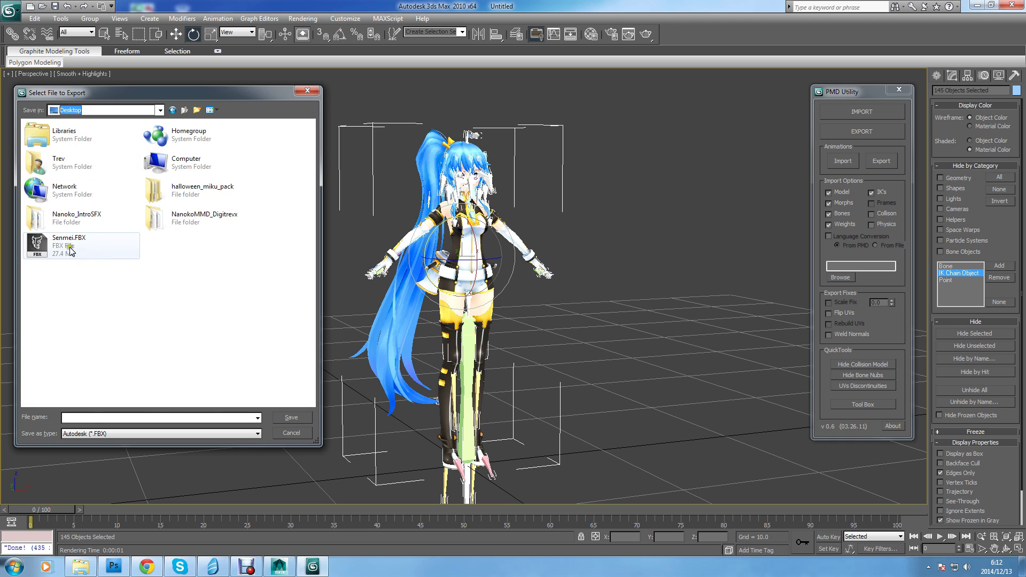
left_click(119, 434)
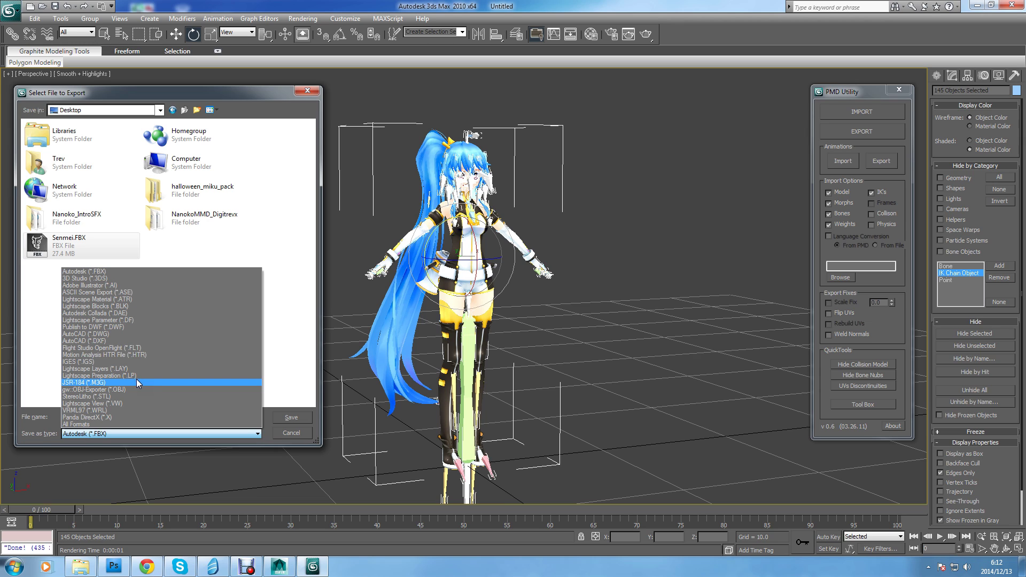
left_click(203, 246)
left_click(134, 246)
left_click(280, 418)
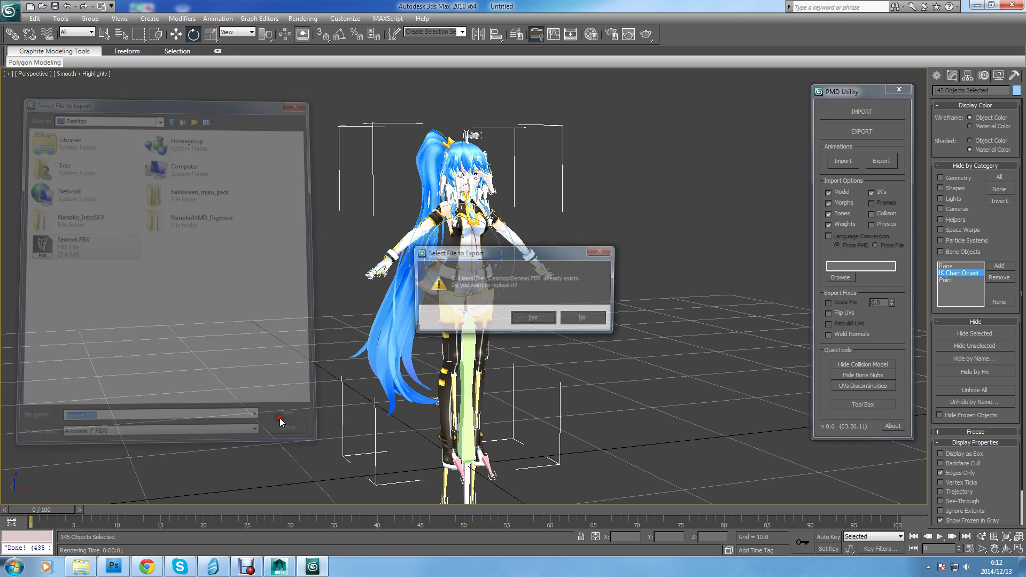
left_click(531, 317)
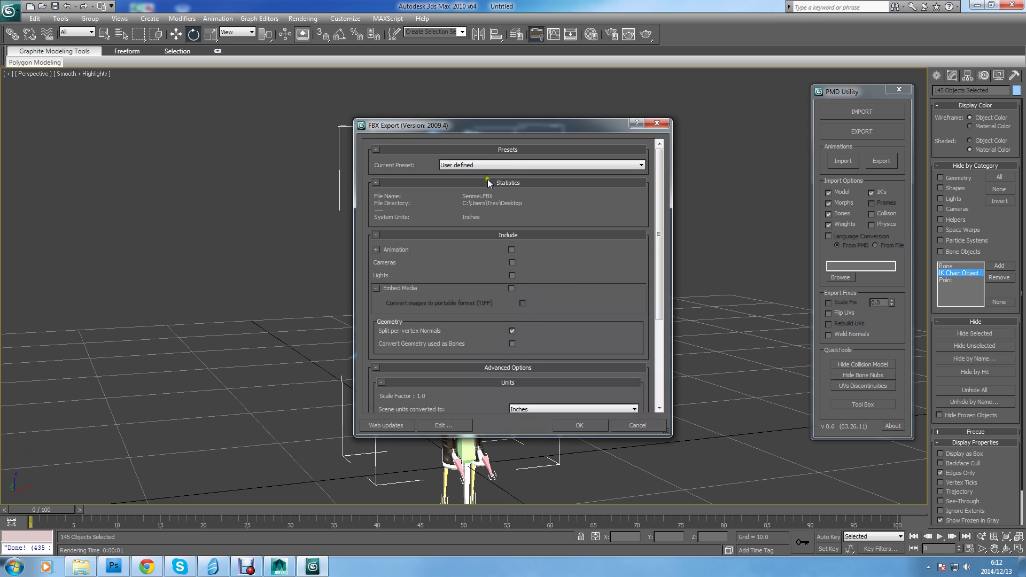
Review the FBX export options, run the export with the current settings and dismiss the warnings dialog
left_click_drag(662, 195, 662, 250)
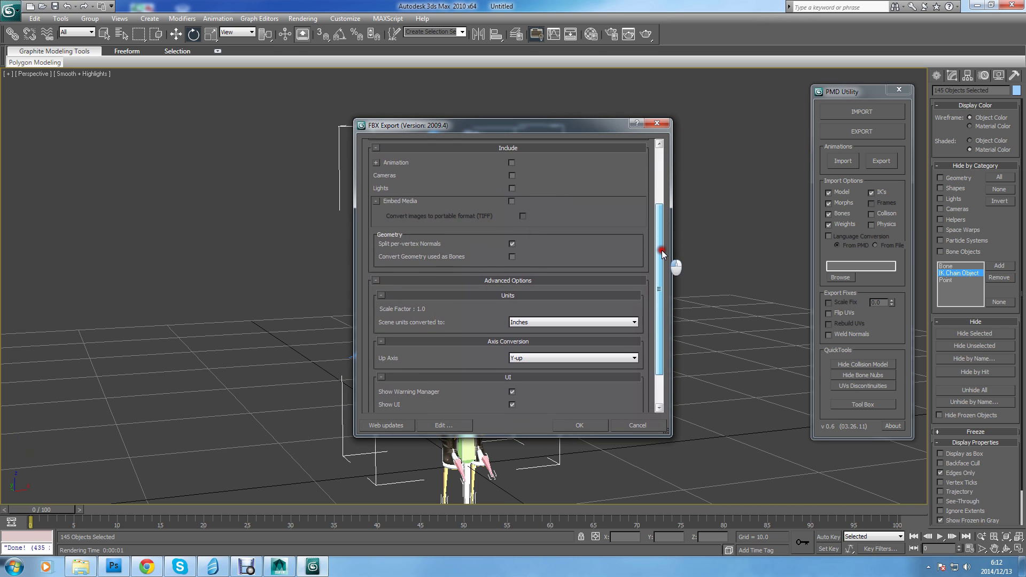
left_click(575, 425)
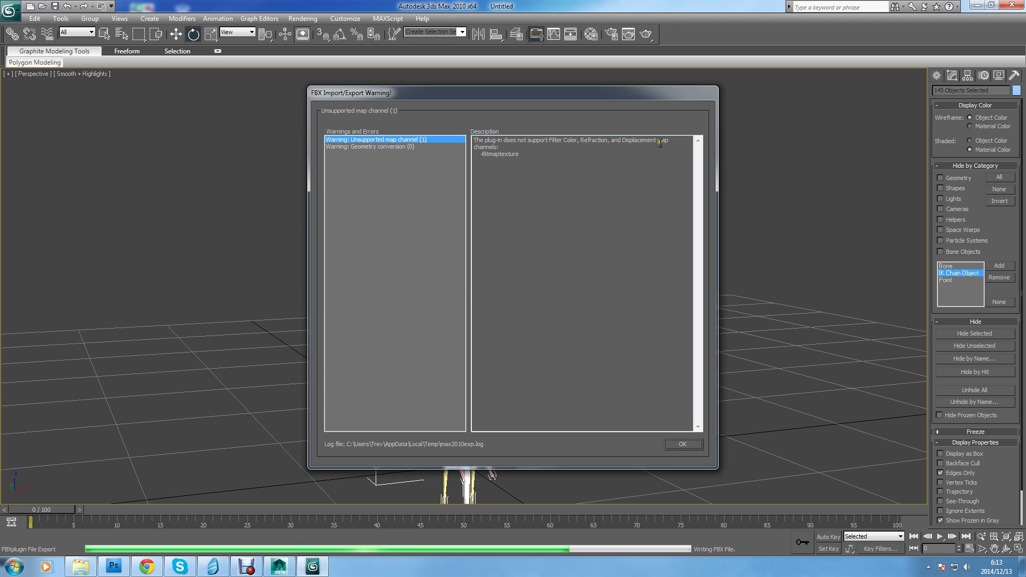
left_click(683, 445)
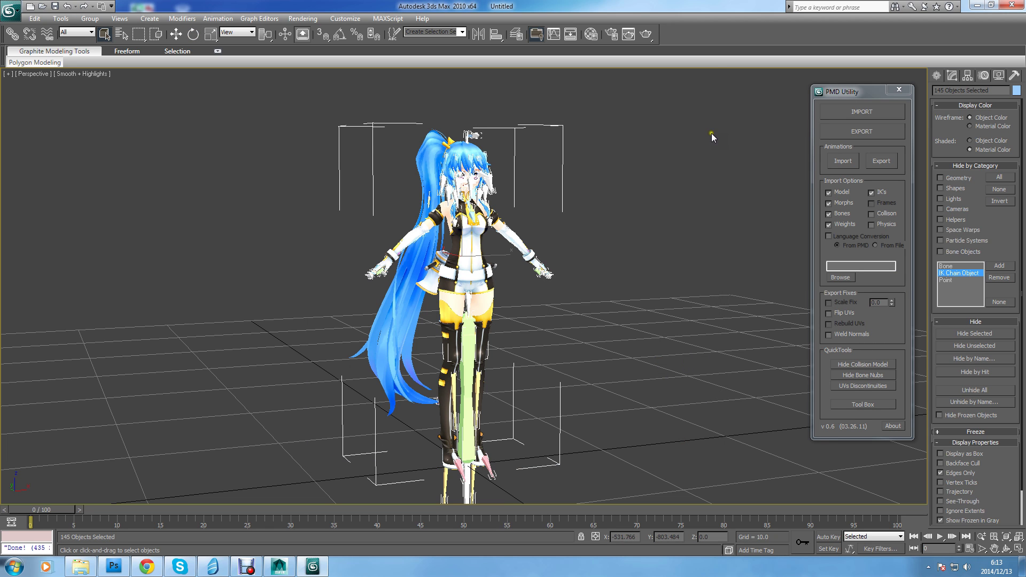
left_click(711, 133)
Leave 3ds Max and switch to the empty scene in Maya
left_click(1010, 10)
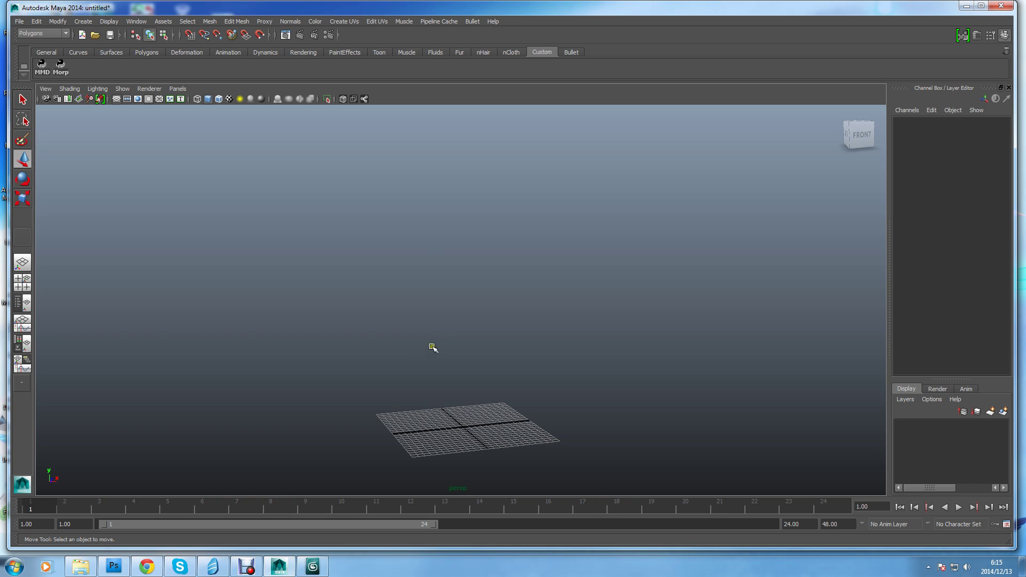
left_click(19, 22)
left_click(24, 47)
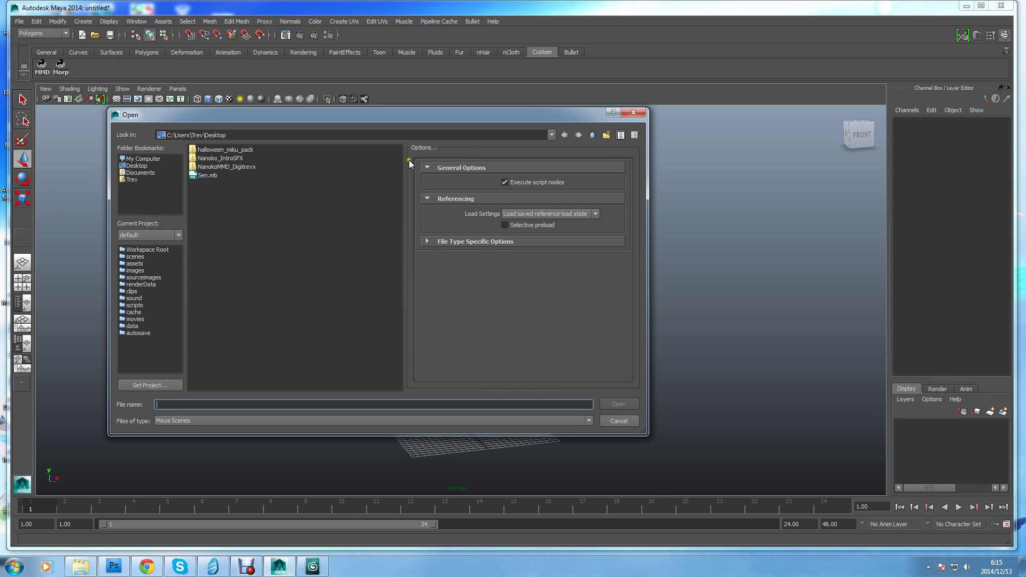
left_click_drag(556, 117, 562, 107)
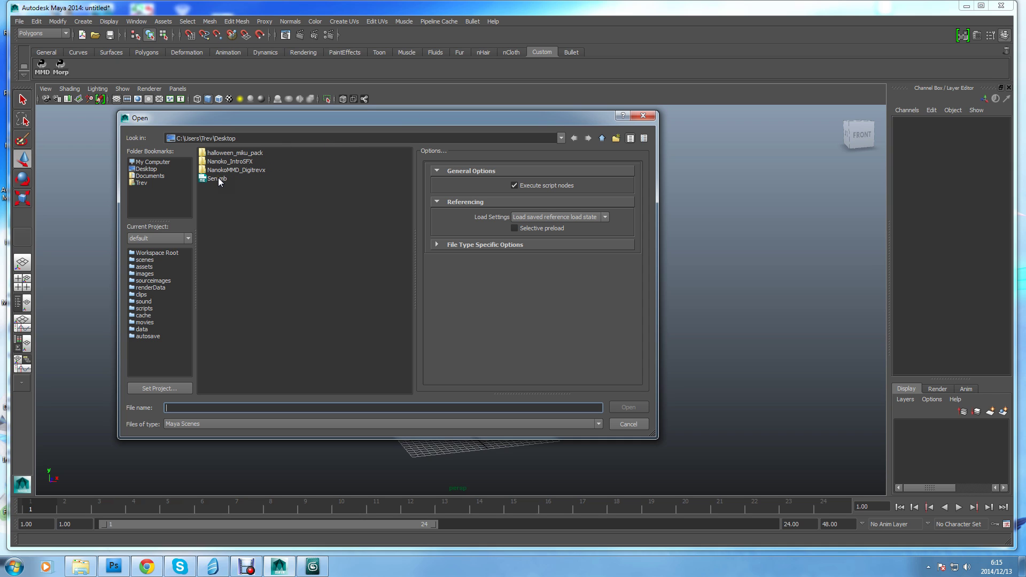
left_click(150, 169)
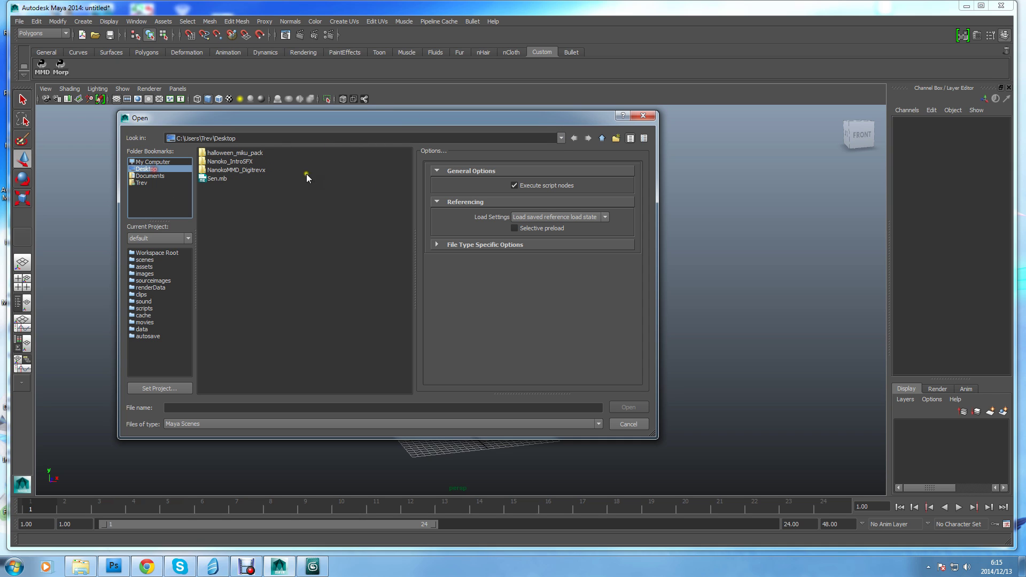
left_click(643, 115)
Import Senmei.FBX from the Desktop into the Maya scene with the current import options
left_click(21, 21)
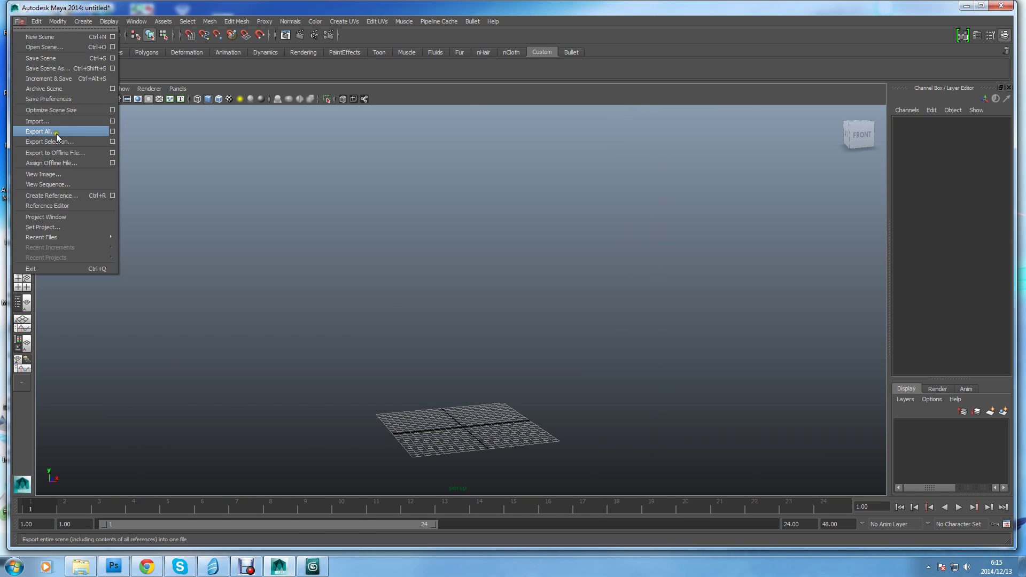
left_click(58, 123)
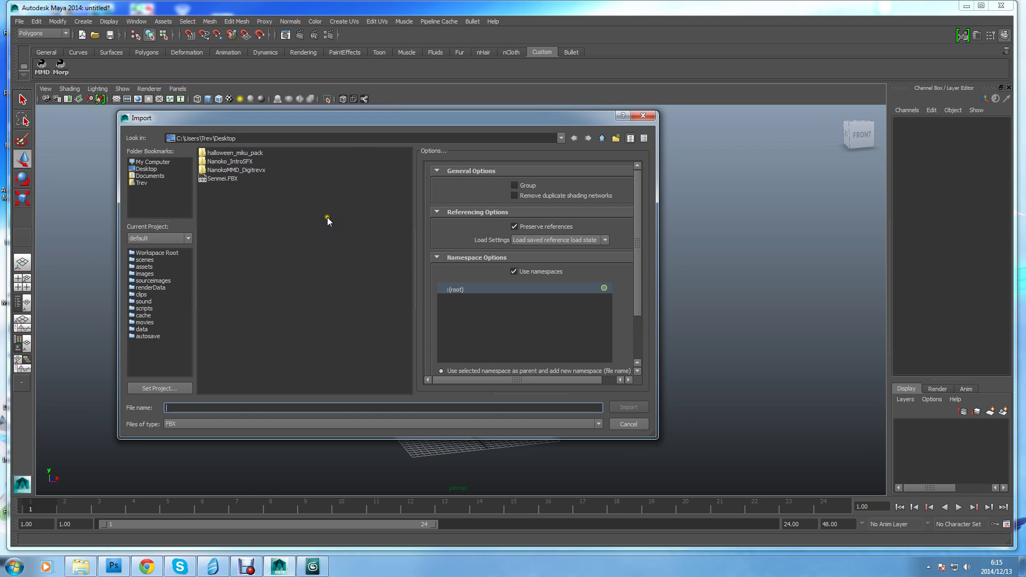
left_click(217, 179)
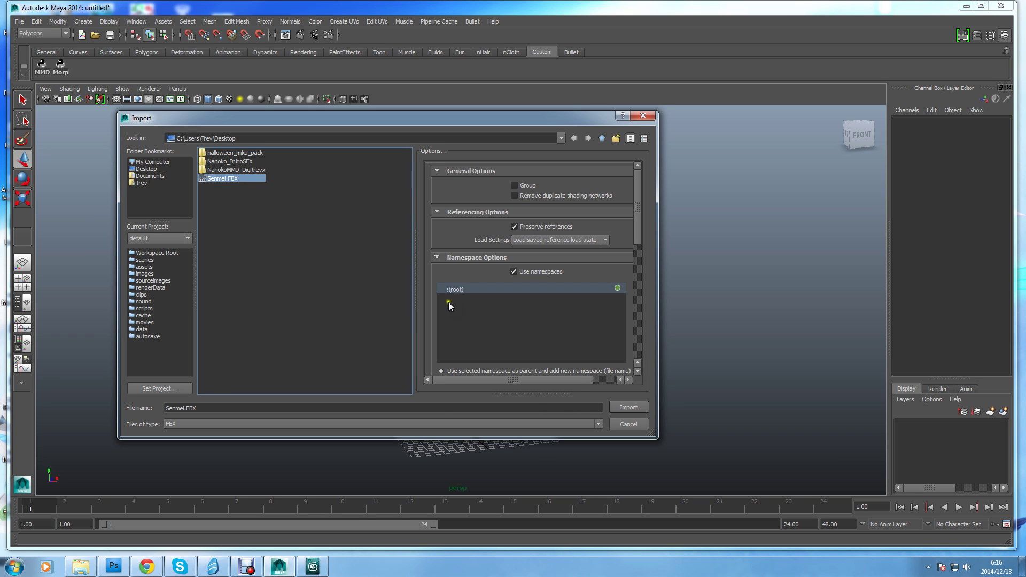
left_click(617, 406)
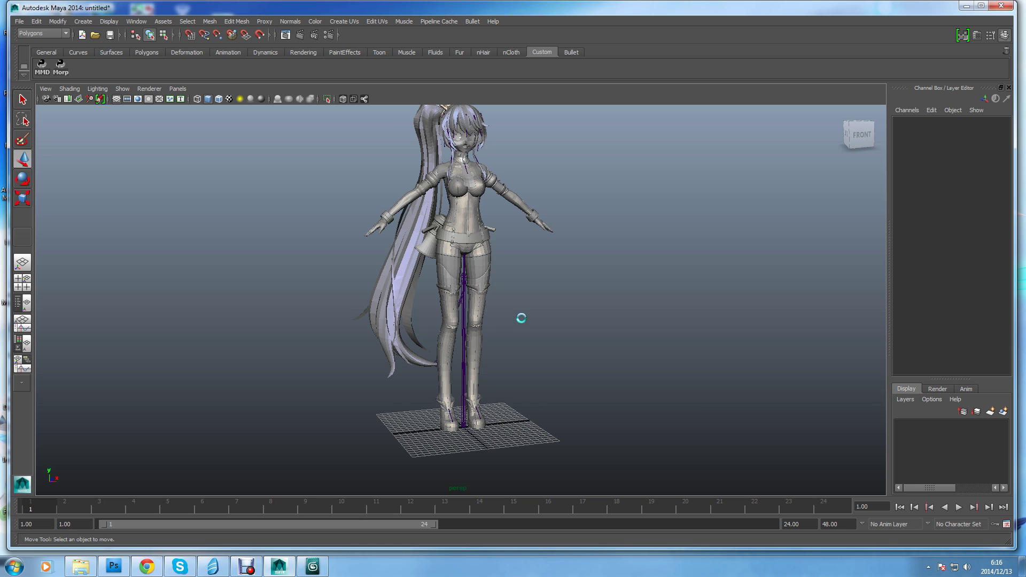
Inspect the imported character mesh from several angles, from the torso down to the boots
middle_click_drag(521, 260, 528, 258, "alt")
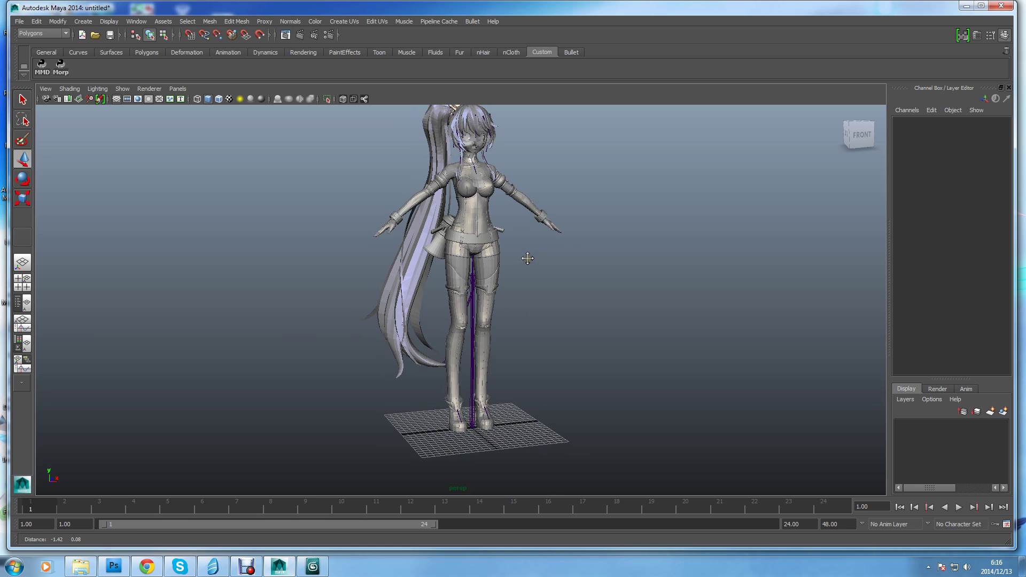
scroll(527, 258, "up", 8)
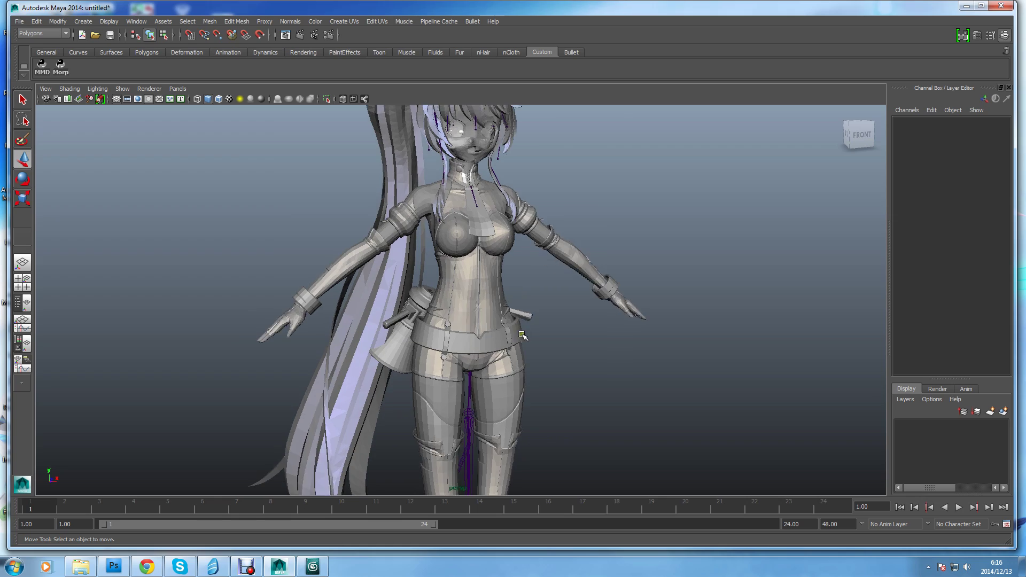
scroll(522, 335, "up", 2)
left_click_drag(540, 306, 584, 305, "alt")
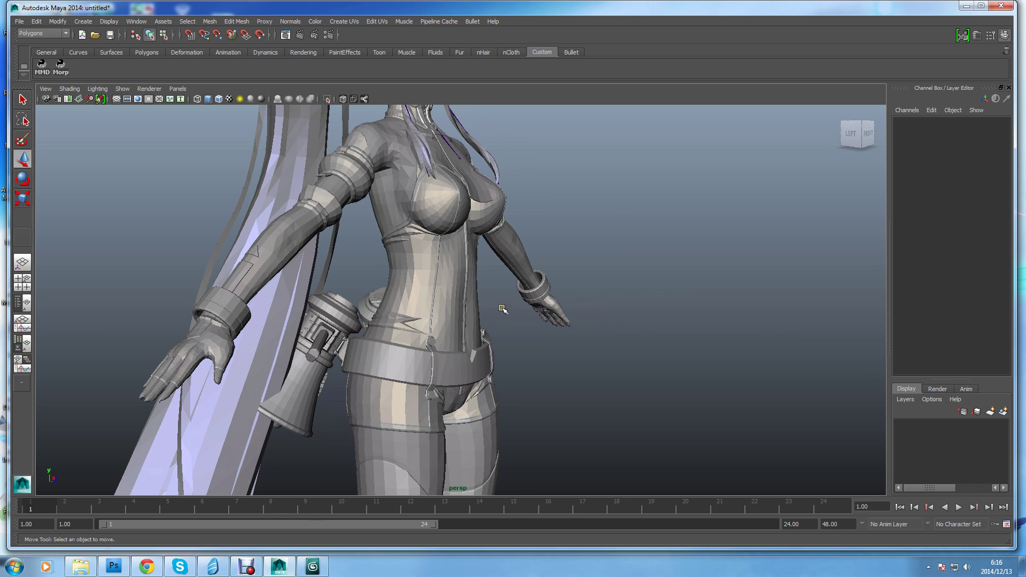
middle_click_drag(502, 309, 525, 304, "alt")
scroll(526, 304, "up", 4)
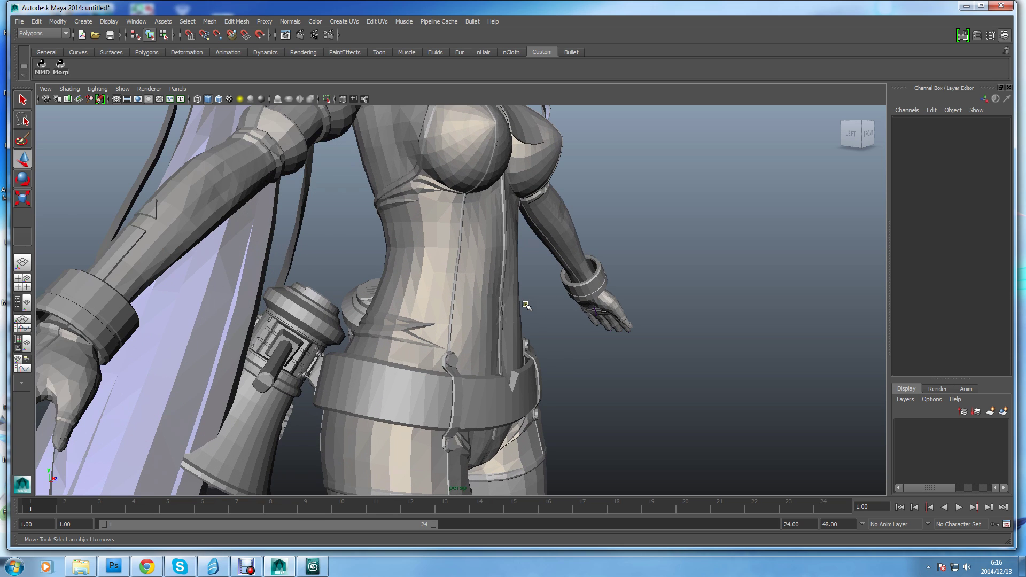
scroll(527, 305, "down", 3)
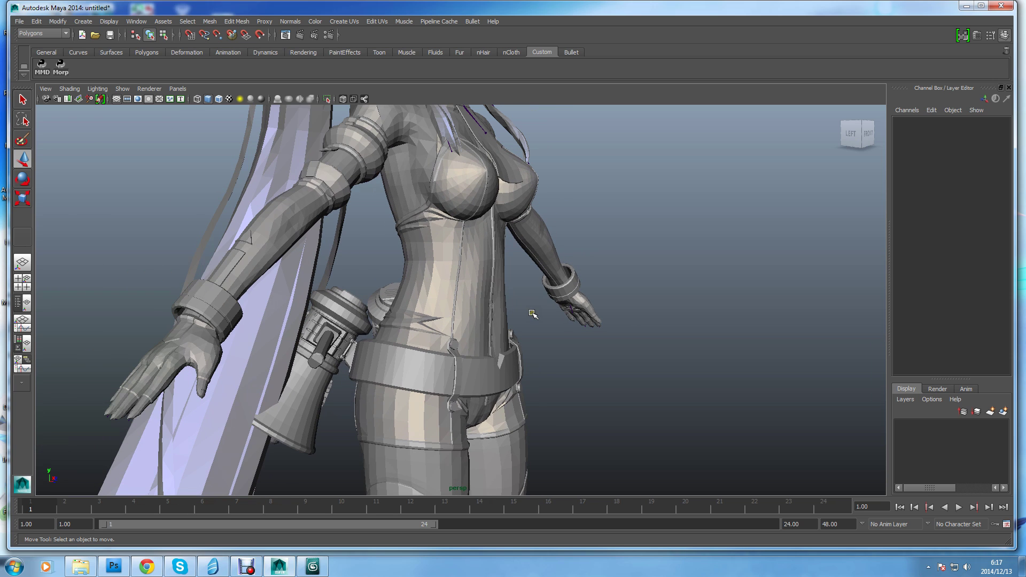
left_click_drag(548, 321, 501, 321, "alt")
scroll(501, 322, "down", 3)
middle_click_drag(475, 382, 470, 321, "alt")
scroll(470, 321, "up", 2)
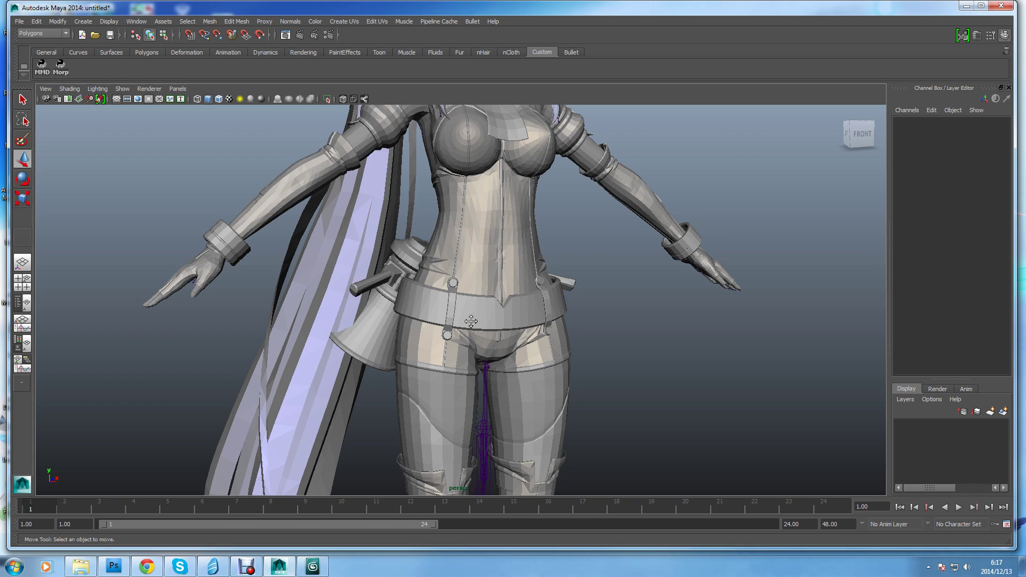
scroll(458, 340, "up", 3)
left_click_drag(458, 341, 406, 373, "alt")
middle_click_drag(406, 373, 474, 410, "alt")
scroll(499, 442, "up", 5)
mouse_move(499, 442)
middle_mouse_down("alt")
mouse_move(527, 417)
mouse_move(455, 388)
mouse_move(326, 385)
middle_mouse_up("alt")
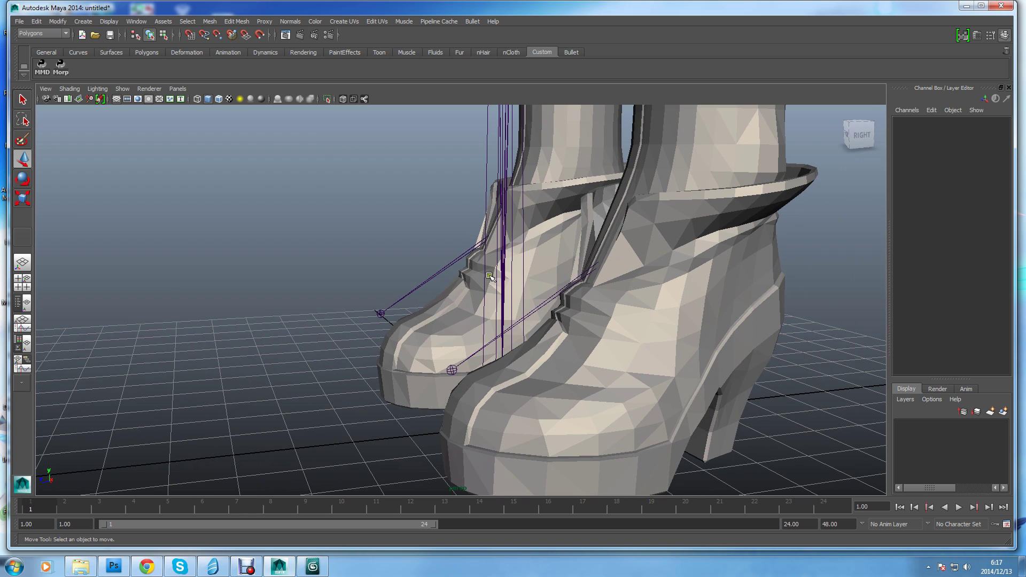
Show the model in X-Ray shading, try moving the nearer boot's ankle joint, and undo the move
left_click(69, 89)
left_click(95, 197)
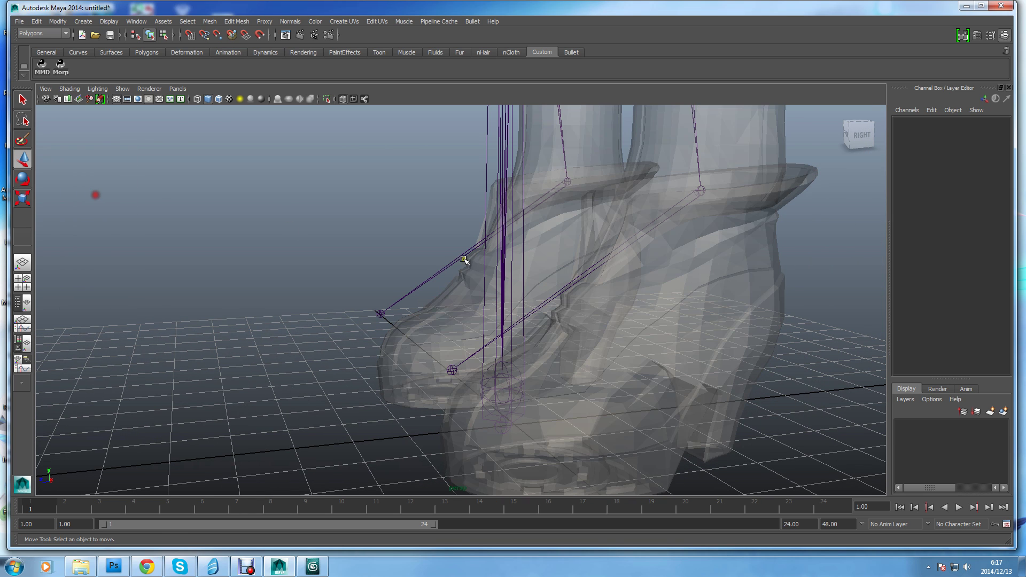
left_click(705, 197)
middle_click_drag(707, 200, 492, 351, "alt")
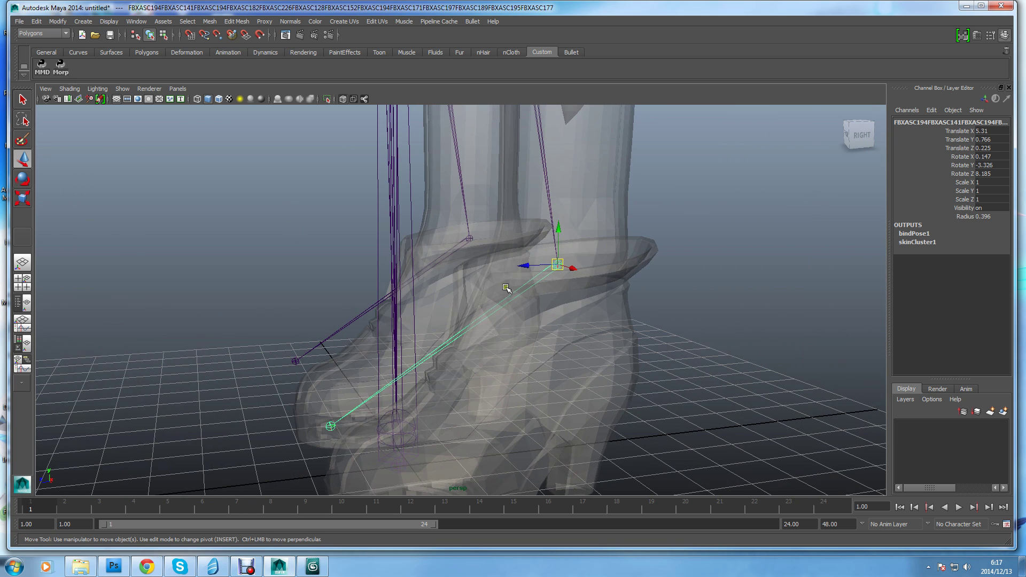
left_click_drag(561, 230, 591, 496)
key("ctrl+z")
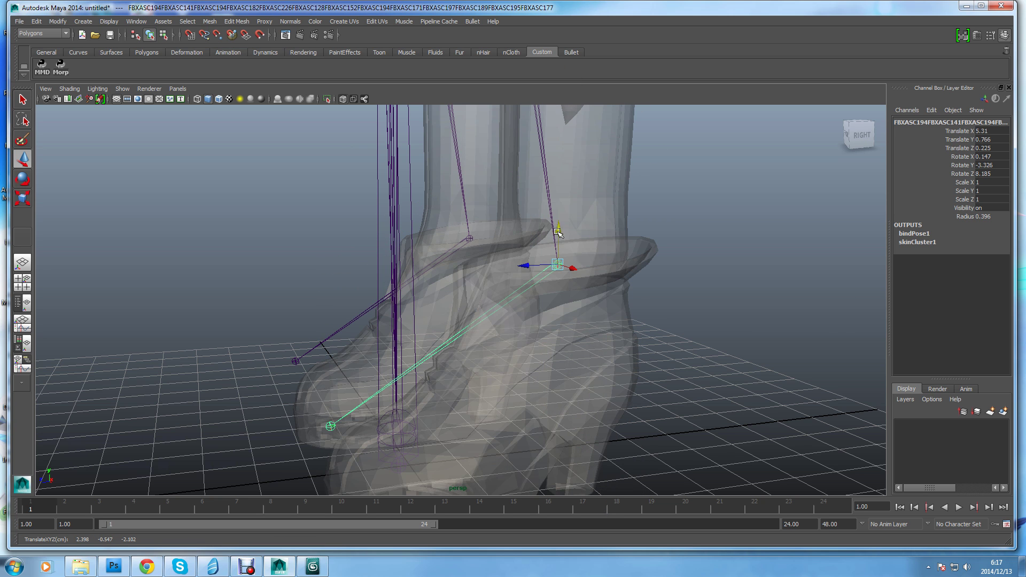
key("ctrl+z")
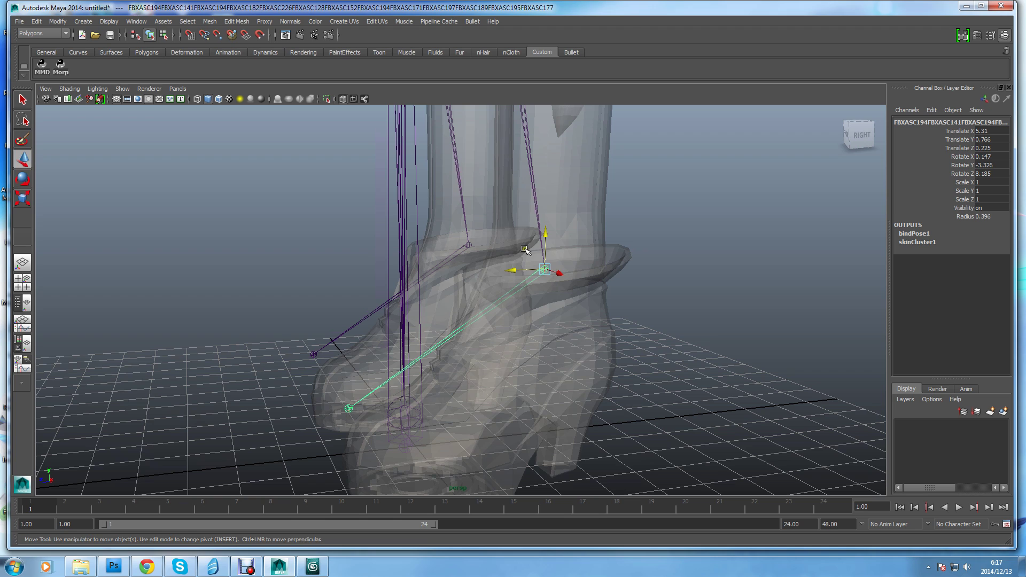
Examine the arm skeleton with the Rotate tool active, selecting the joint near the elbow
key("e")
left_click_drag(525, 251, 479, 246)
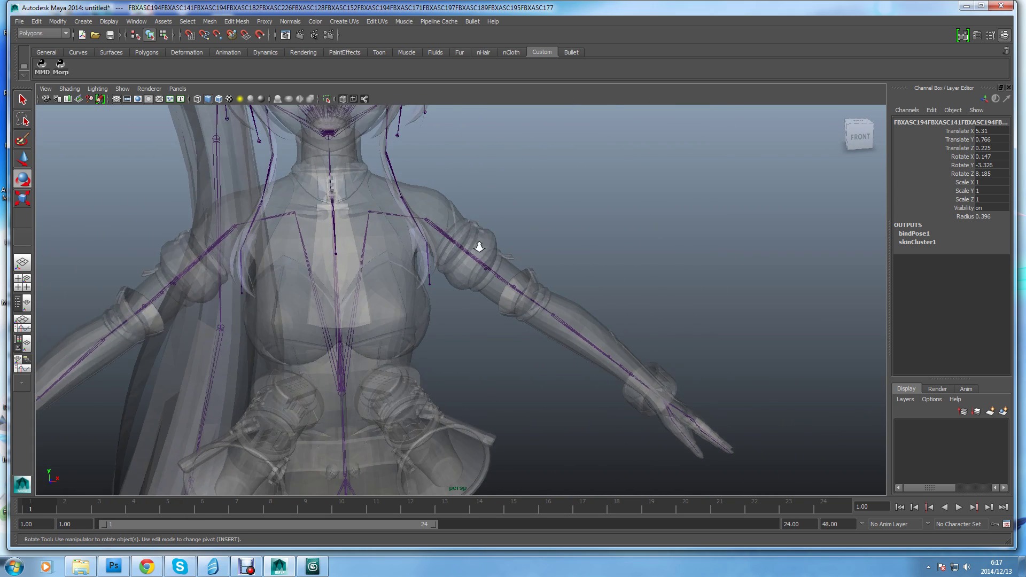
right_click_drag(479, 246, 415, 181, "alt")
left_click(417, 182)
left_click_drag(504, 213, 449, 281, "alt")
left_click(458, 368)
left_click(460, 371)
left_click(458, 369)
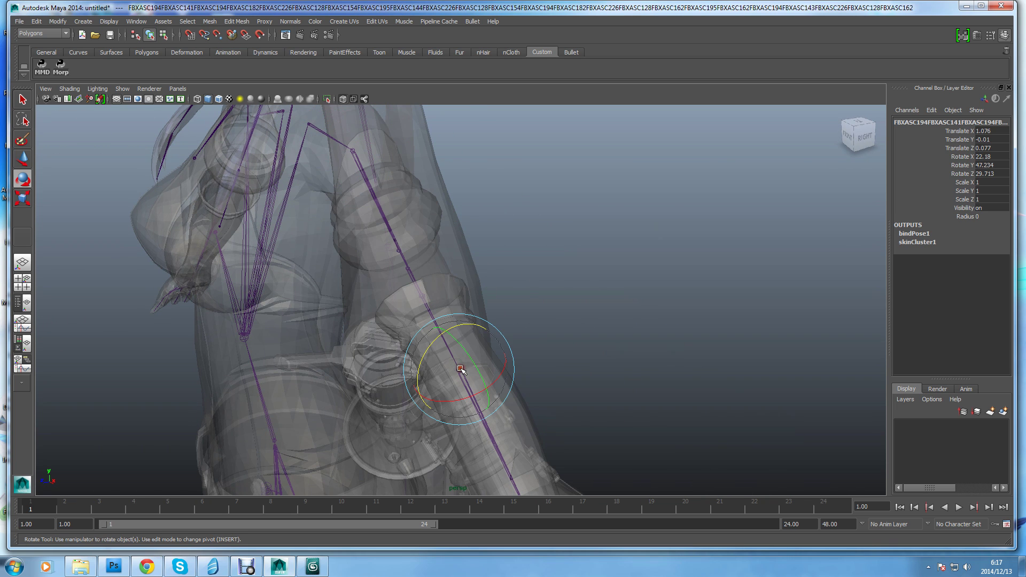
Examine the shoulder joint and the joints around the head and hair
left_click(351, 148)
left_click_drag(449, 217, 522, 220, "alt")
left_click(412, 138)
left_click_drag(412, 138, 384, 179)
right_click_drag(384, 179, 428, 177, "alt")
middle_click_drag(428, 176, 486, 252, "alt")
left_click_drag(486, 251, 553, 246, "alt")
left_click_drag(549, 250, 535, 400)
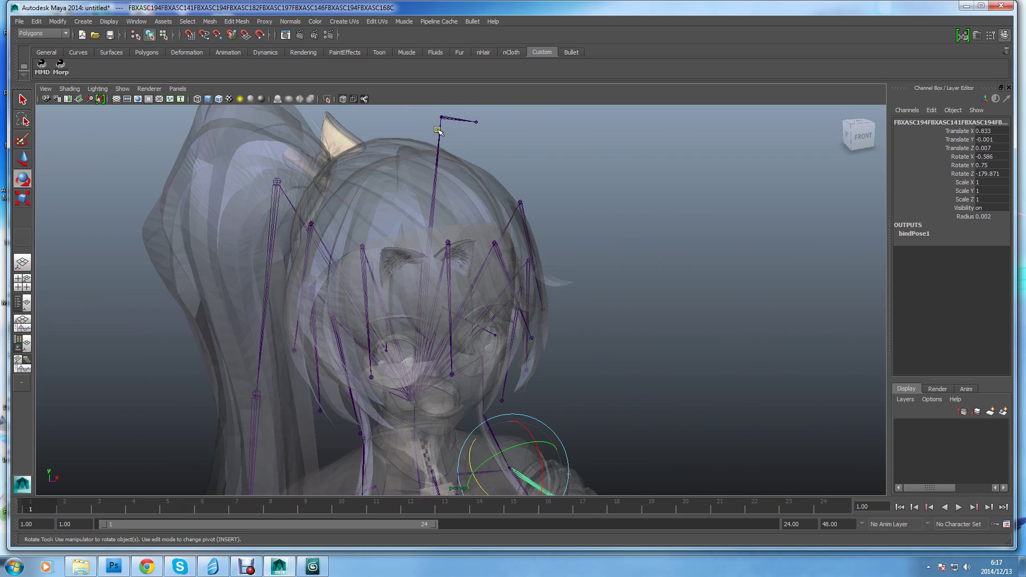
Turn off X-Ray shading in the perspective view and turn on Polygon Transparency Sorting
left_click(69, 89)
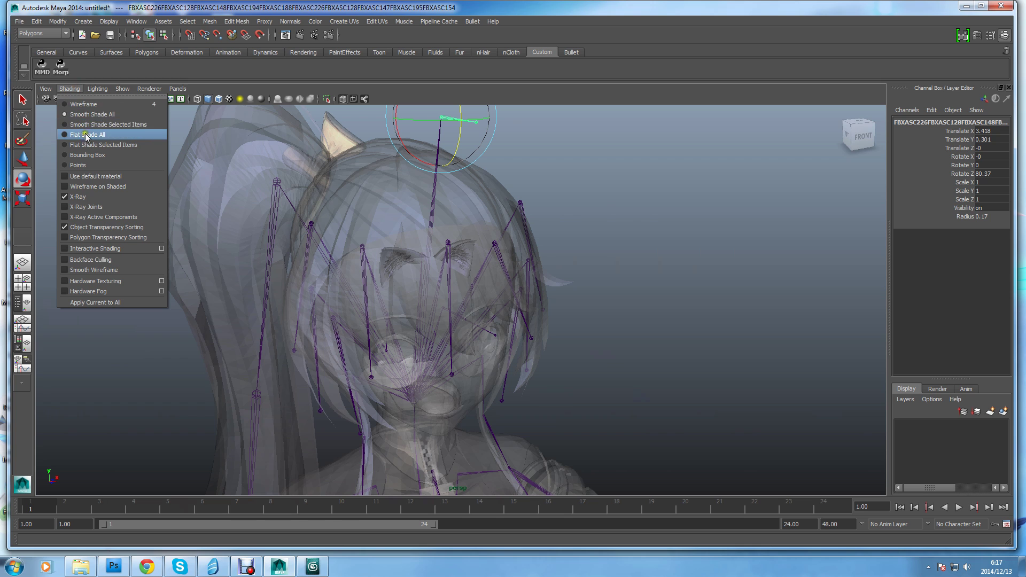
left_click(78, 197)
left_click(70, 89)
left_click_drag(449, 161, 427, 134, "alt")
left_click(69, 89)
left_click(76, 237)
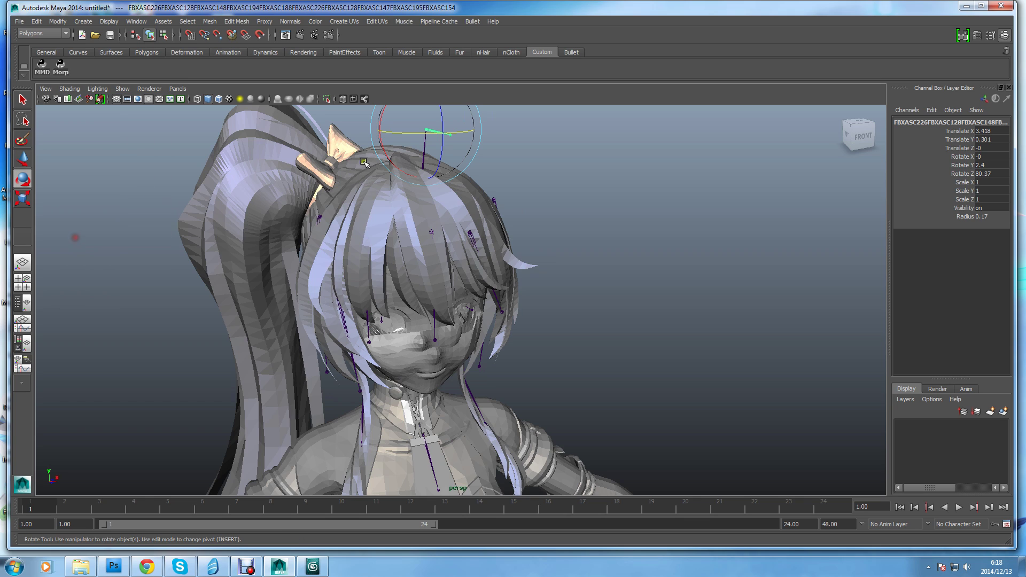
Try rotating the joint above the head and undo the rotation
left_click_drag(412, 134, 471, 143)
key("ctrl+z")
Turn off Object Transparency Sorting and Polygon Transparency Sorting for the perspective view
left_click(69, 89)
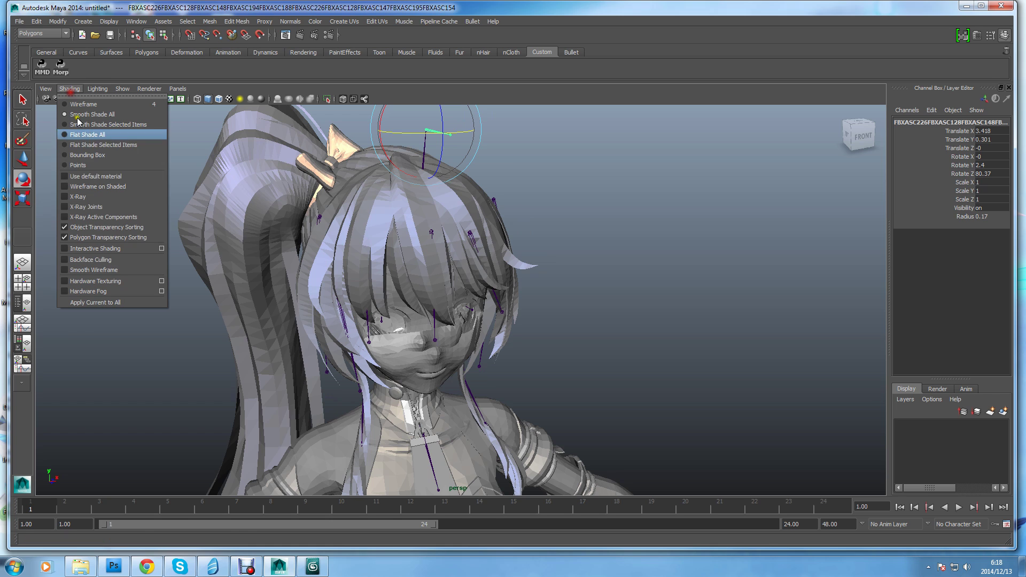
left_click(83, 228)
left_click(69, 89)
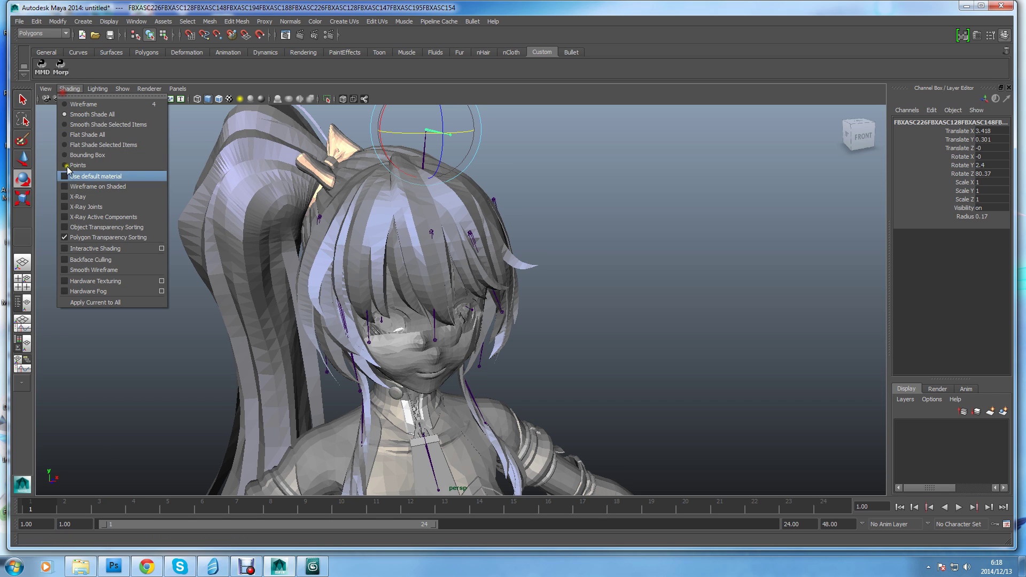
left_click(78, 237)
left_click(84, 248)
scroll(160, 240, "down", 5)
scroll(208, 149, "up", 5)
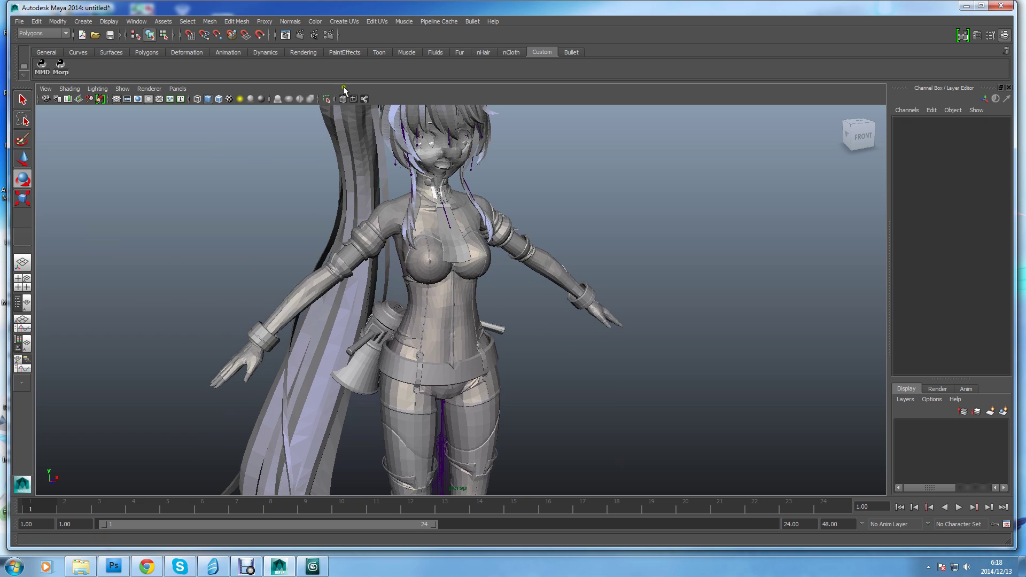
Open the Hypershade and widen its materials area
left_click(264, 21)
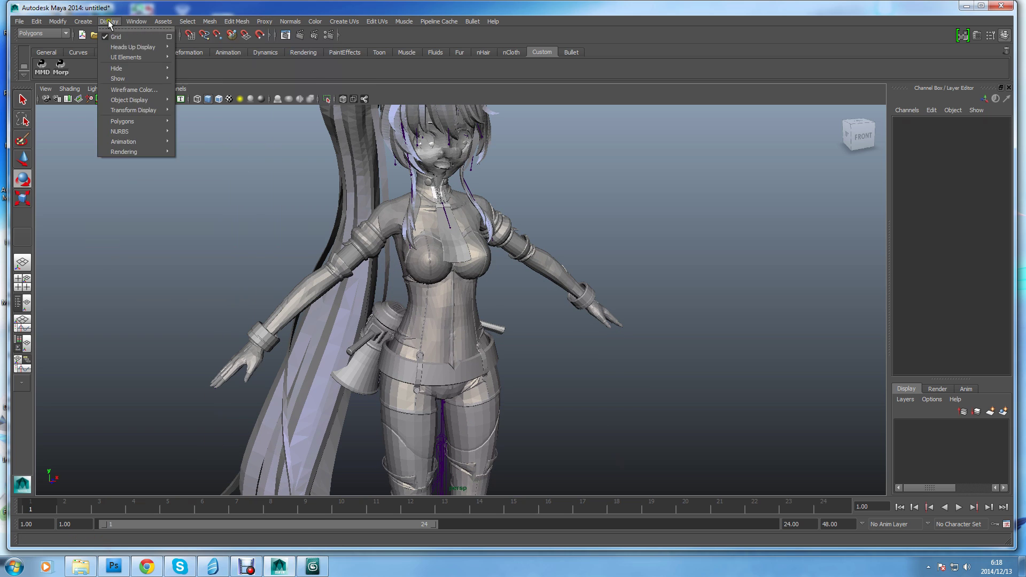
mouse_move(110, 21)
mouse_move(161, 47)
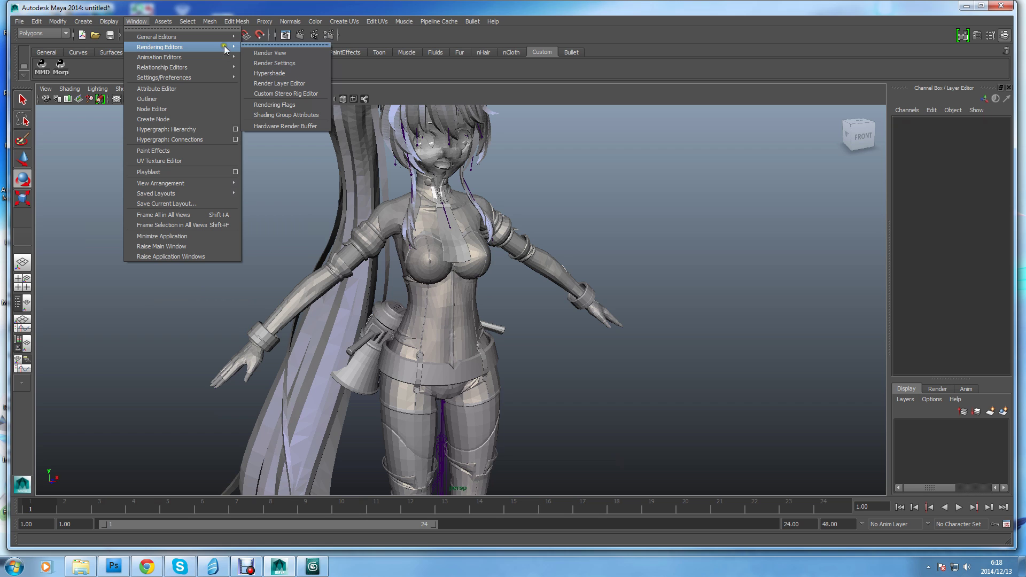
left_click(275, 73)
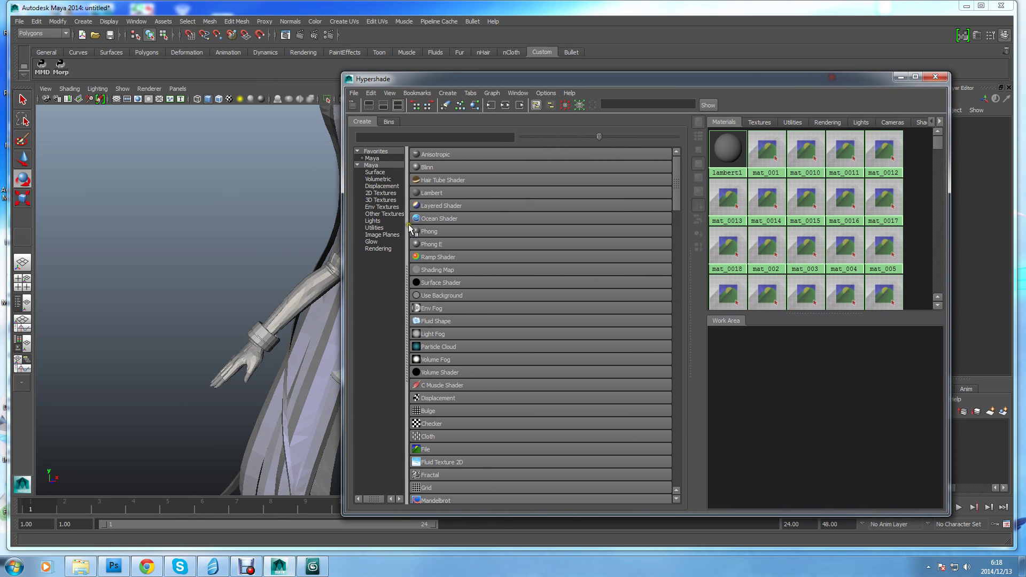
left_click_drag(684, 249, 487, 264)
Look through the character's imported materials and move the Hypershade away from the model
mouse_move(938, 140)
left_mouse_down()
mouse_move(940, 240)
mouse_move(945, 150)
left_mouse_up()
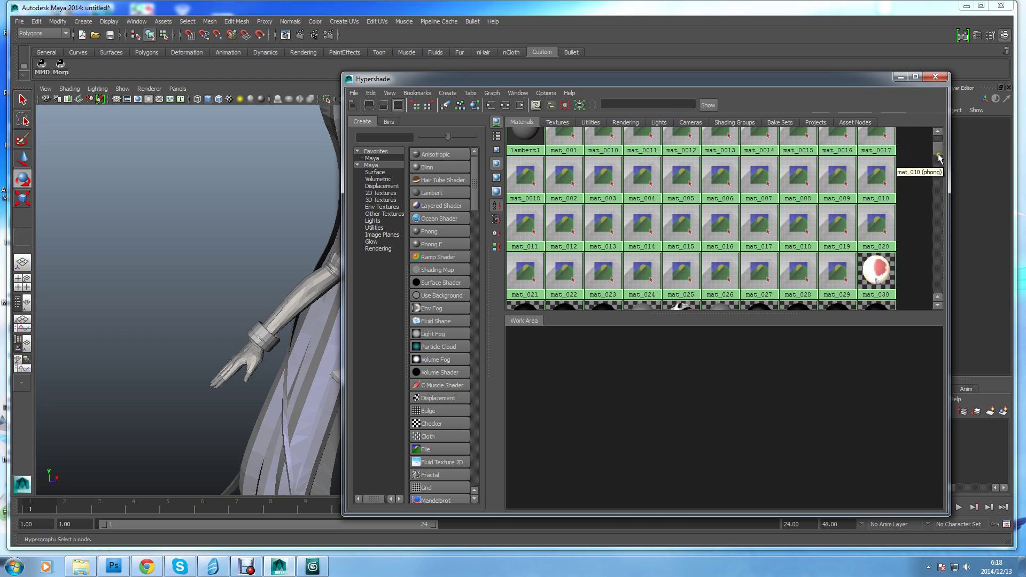
left_click_drag(938, 153, 939, 152)
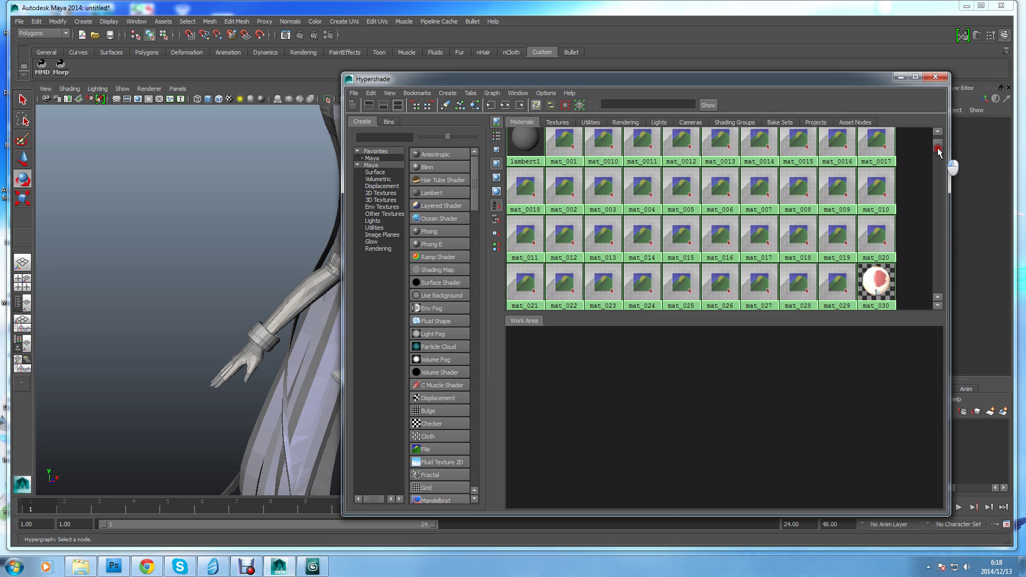
left_click_drag(939, 153, 946, 238)
left_click_drag(746, 81, 906, 164)
Pick a face near the character's shoulder in face mode, and return to object mode with the whole mesh selected
left_click_drag(442, 231, 373, 223, "alt")
left_click(297, 202)
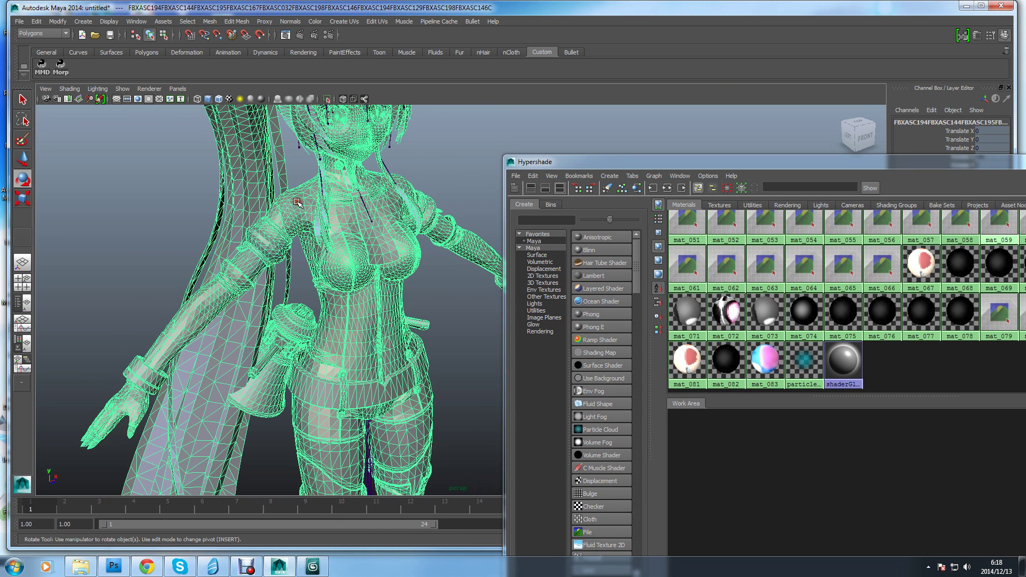
right_click_drag(297, 208, 298, 218)
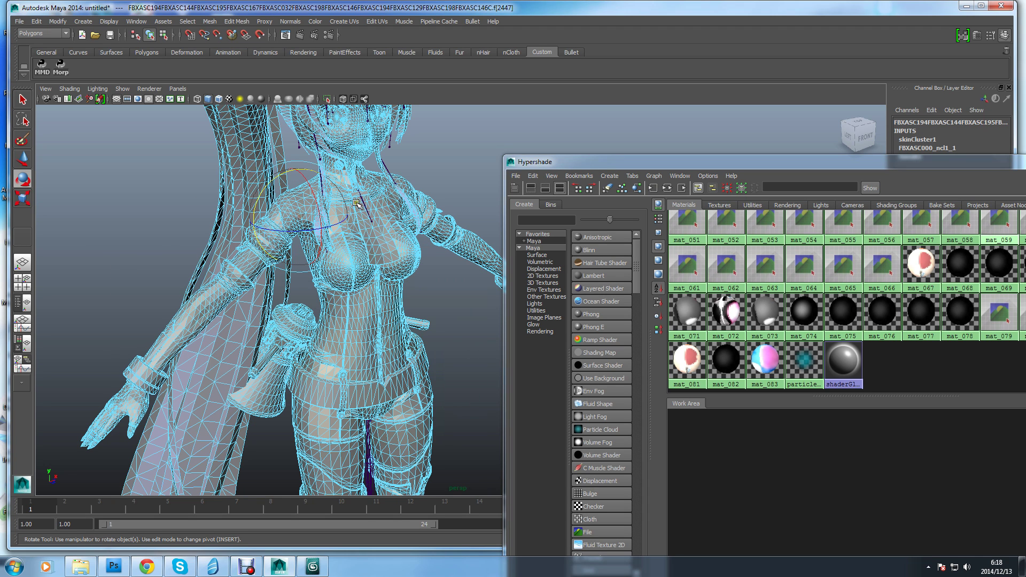
key("w")
right_click_drag(377, 202, 376, 179)
left_click(303, 205)
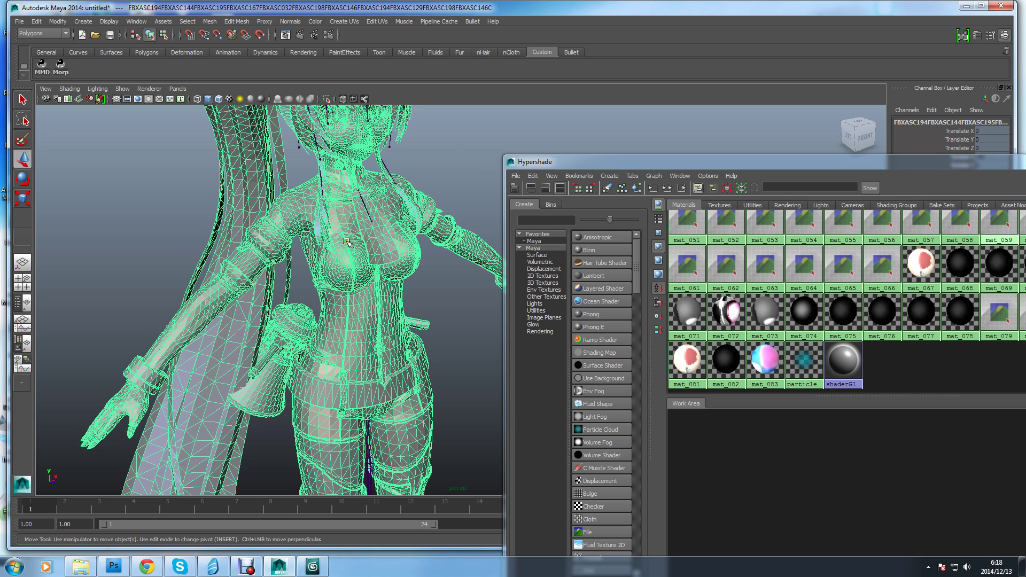
Close the Hypershade, clear the mesh selection and bring the full character into view
left_click_drag(813, 168, 710, 129)
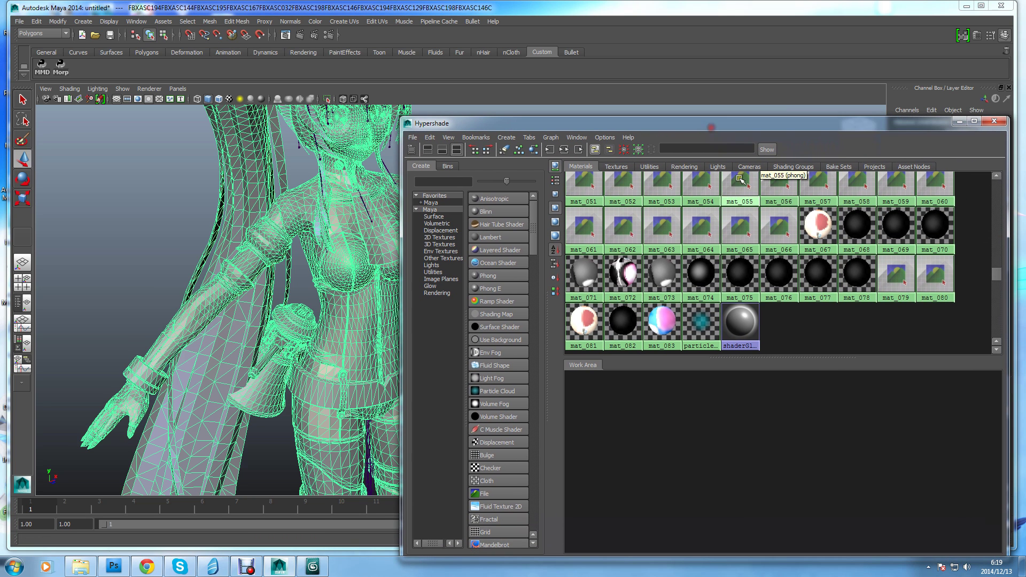
left_click(994, 120)
middle_click_drag(554, 253, 545, 248, "alt")
right_click_drag(544, 248, 528, 348, "alt")
middle_click_drag(528, 348, 541, 305, "alt")
left_click(558, 283)
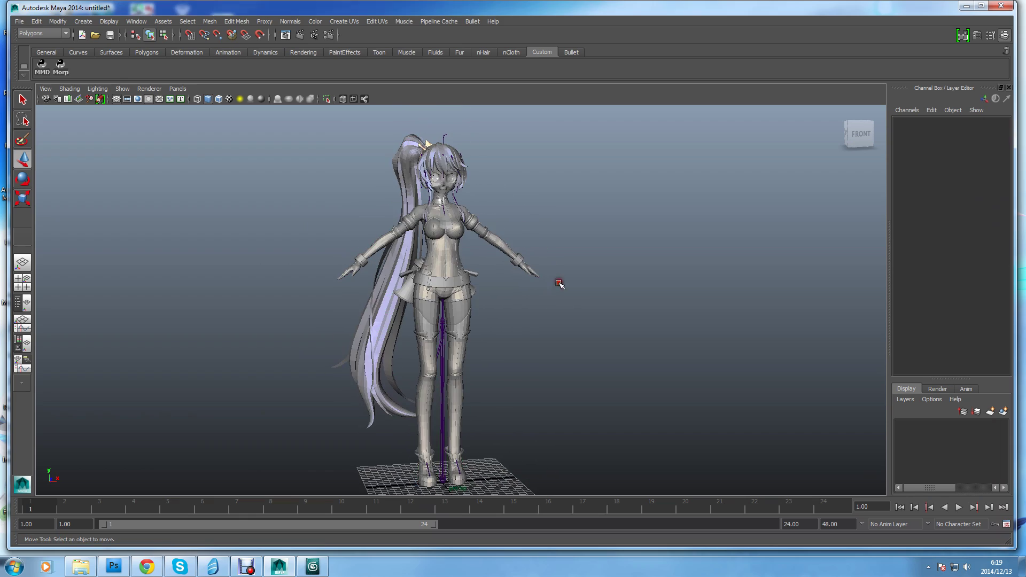
left_click_drag(564, 338, 759, 301, "alt")
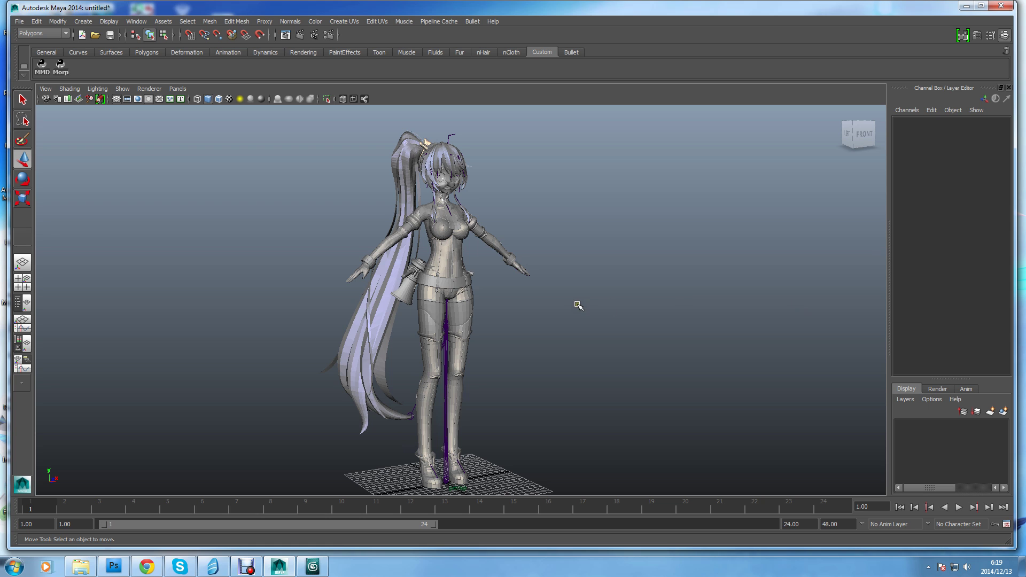
left_click_drag(557, 303, 532, 310, "alt")
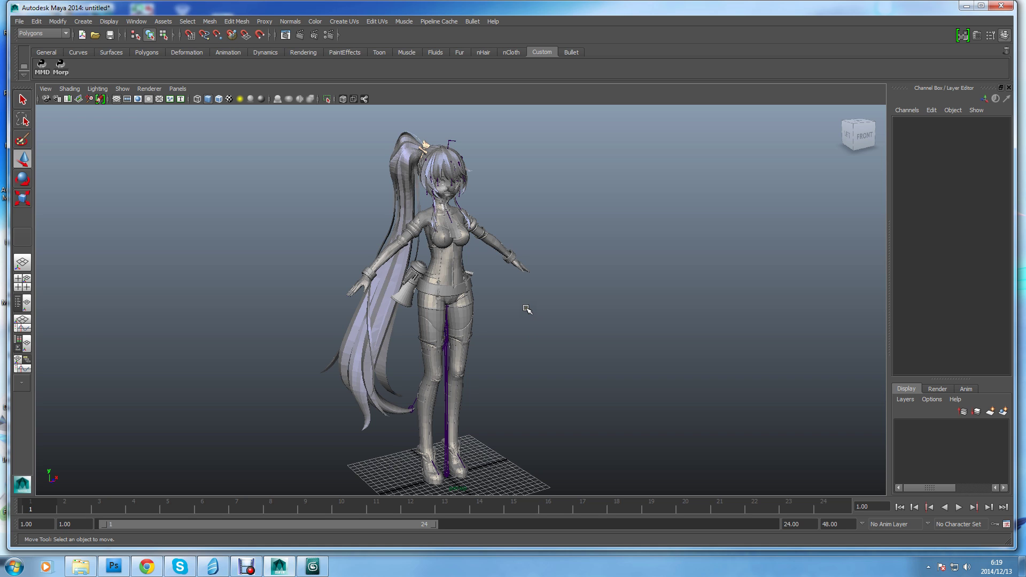
mouse_move(497, 317)
left_mouse_down("alt")
mouse_move(500, 327)
mouse_move(485, 323)
mouse_move(508, 323)
left_mouse_up("alt")
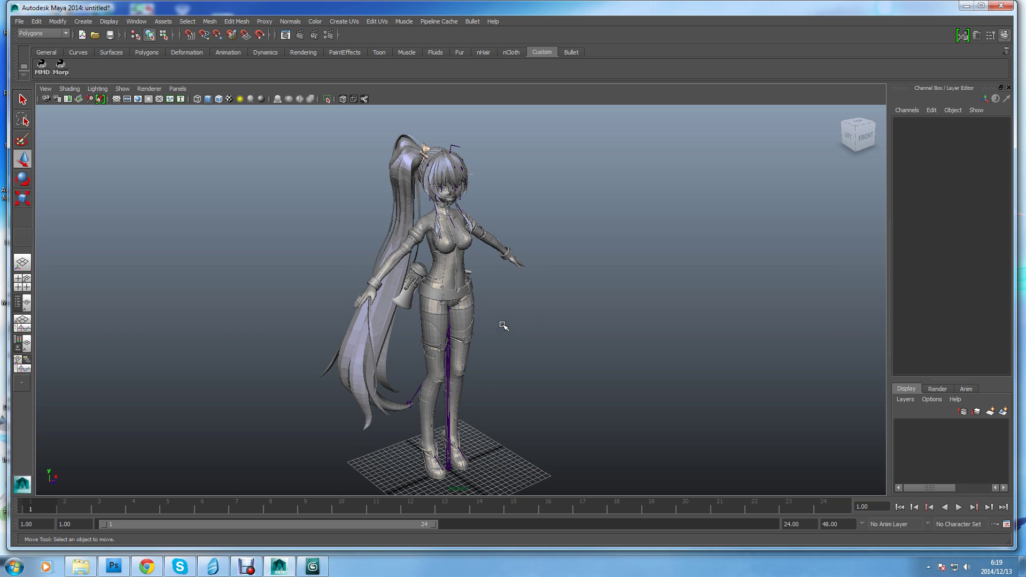
left_click_drag(513, 328, 487, 315, "alt")
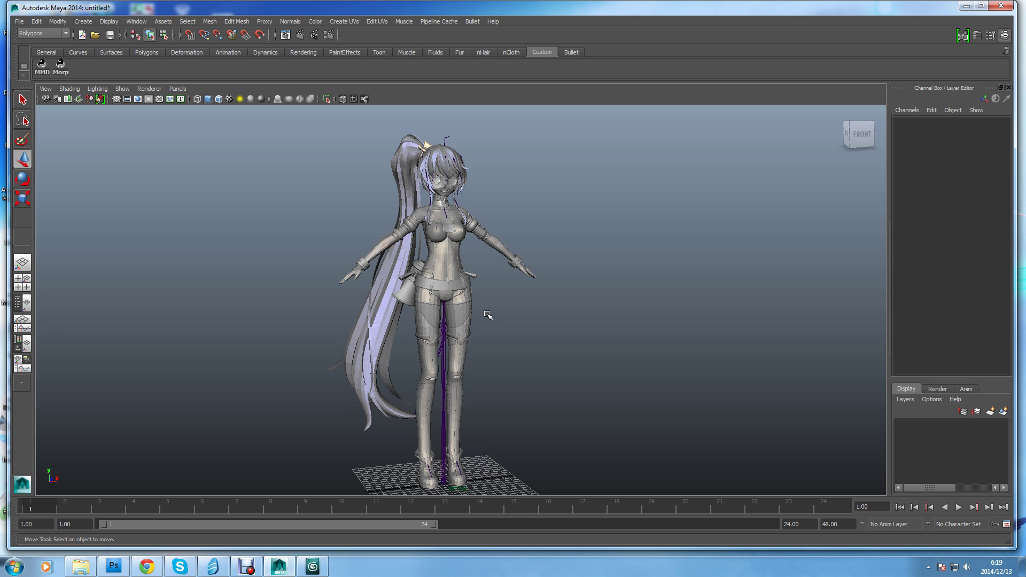
mouse_move(500, 325)
left_mouse_down("alt")
mouse_move(490, 323)
mouse_move(579, 310)
mouse_move(483, 314)
mouse_move(500, 313)
left_mouse_up("alt")
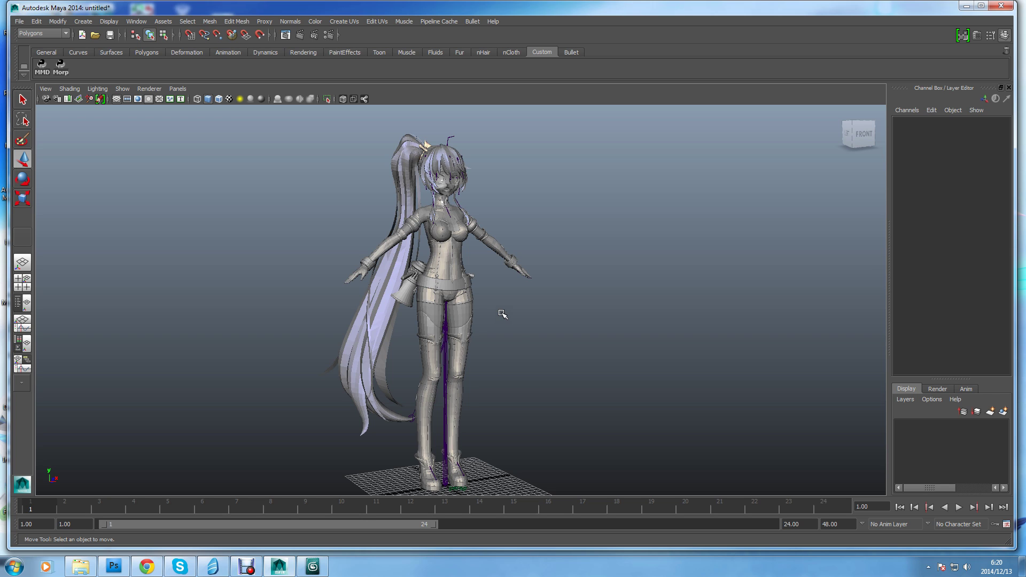
left_click_drag(501, 314, 522, 327, "alt")
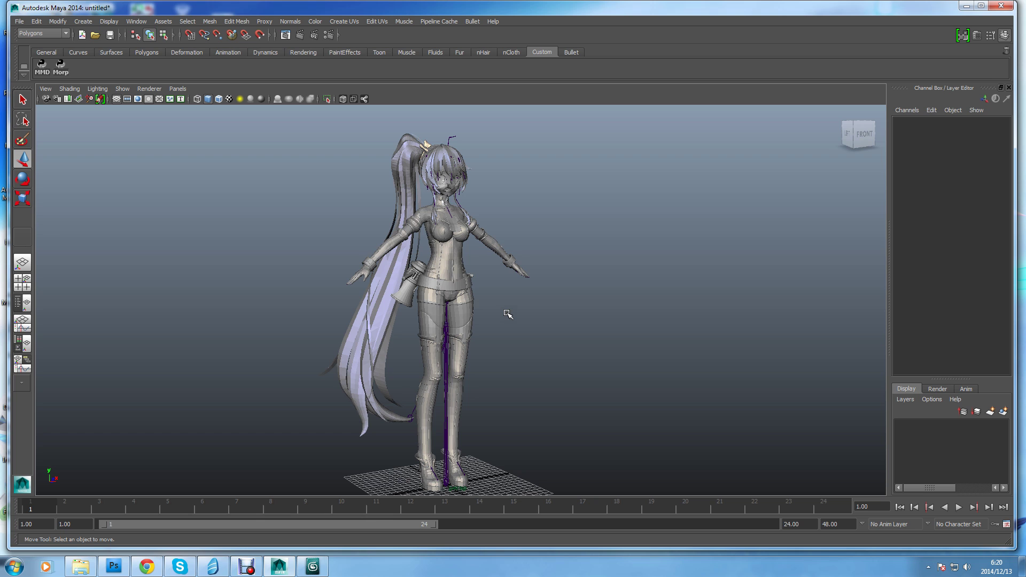
left_click_drag(504, 312, 481, 345, "alt")
scroll(482, 332, "up", 5)
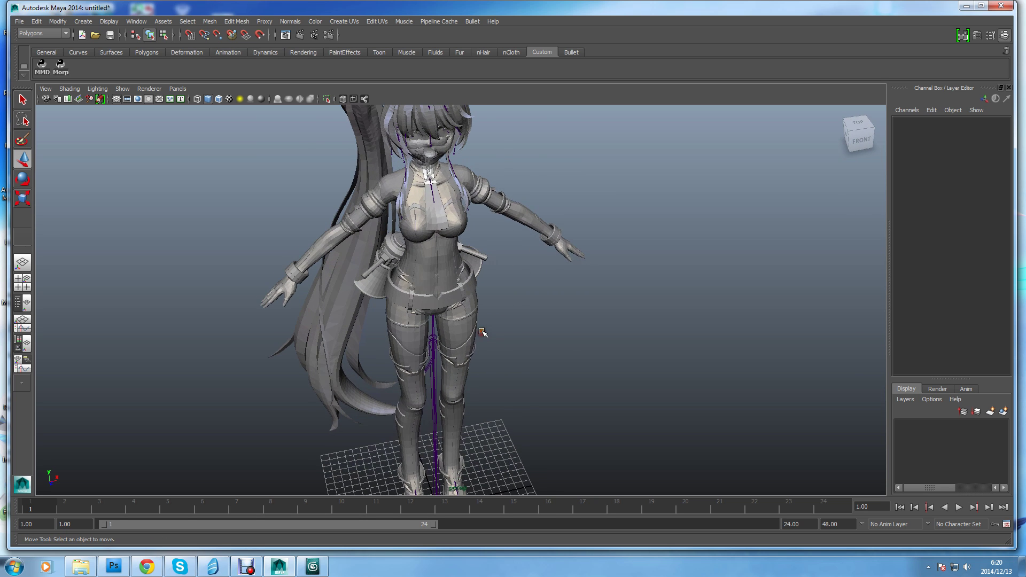
scroll(489, 336, "down", 6)
left_click_drag(505, 327, 500, 308, "alt")
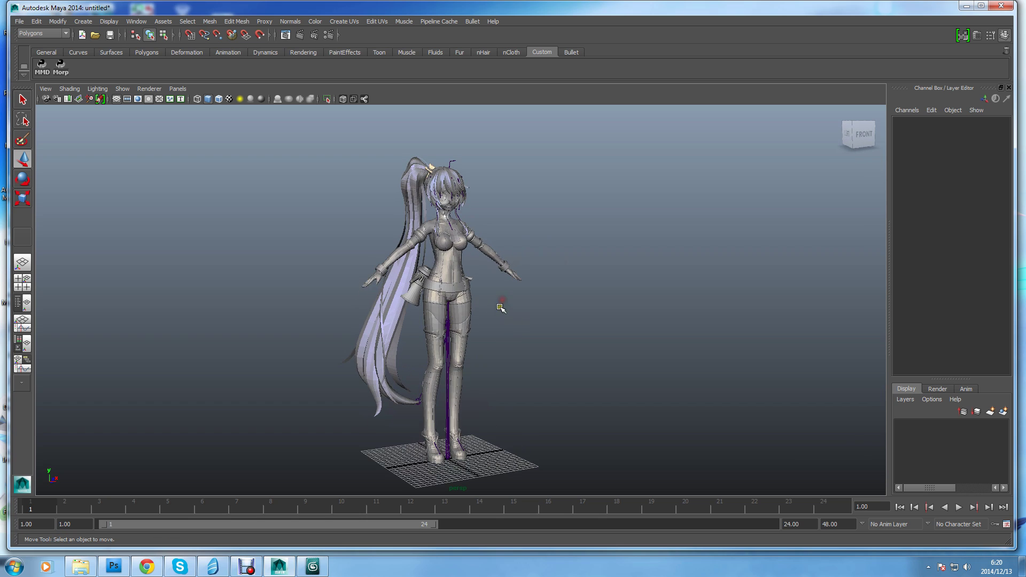
scroll(500, 308, "up", 2)
scroll(503, 306, "up", 2)
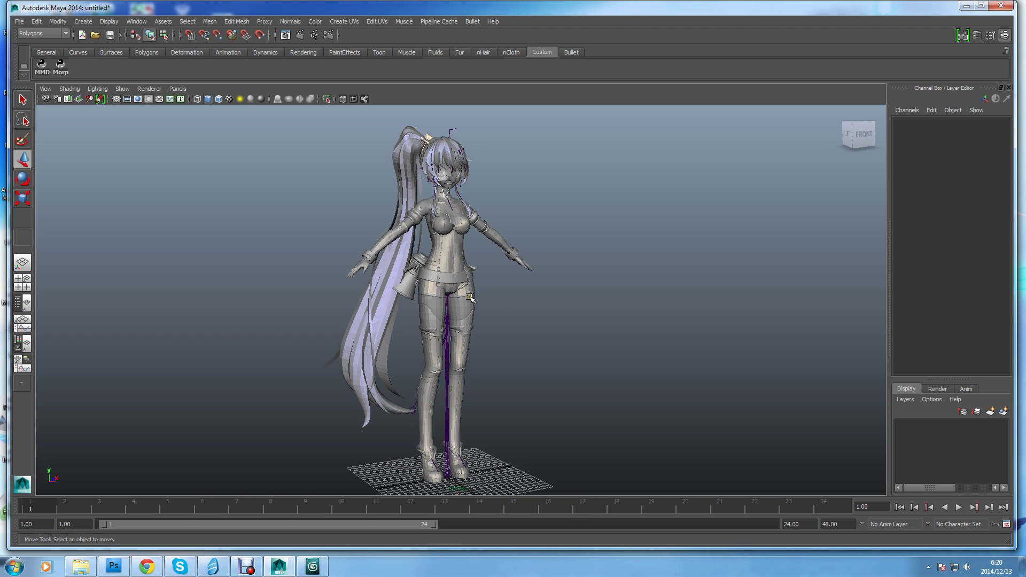
middle_click_drag(471, 299, 475, 303, "alt")
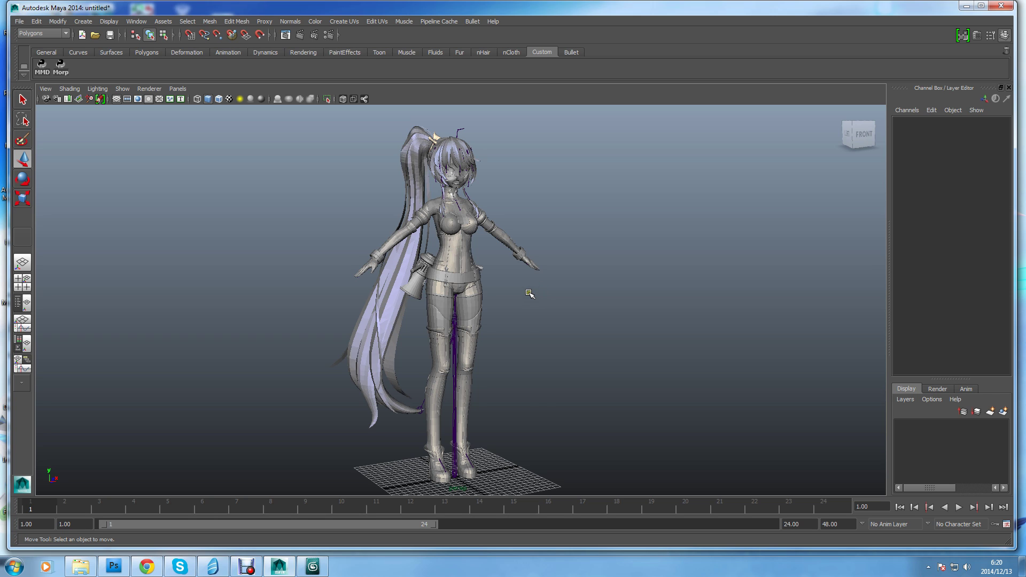
left_click_drag(521, 297, 533, 314, "alt")
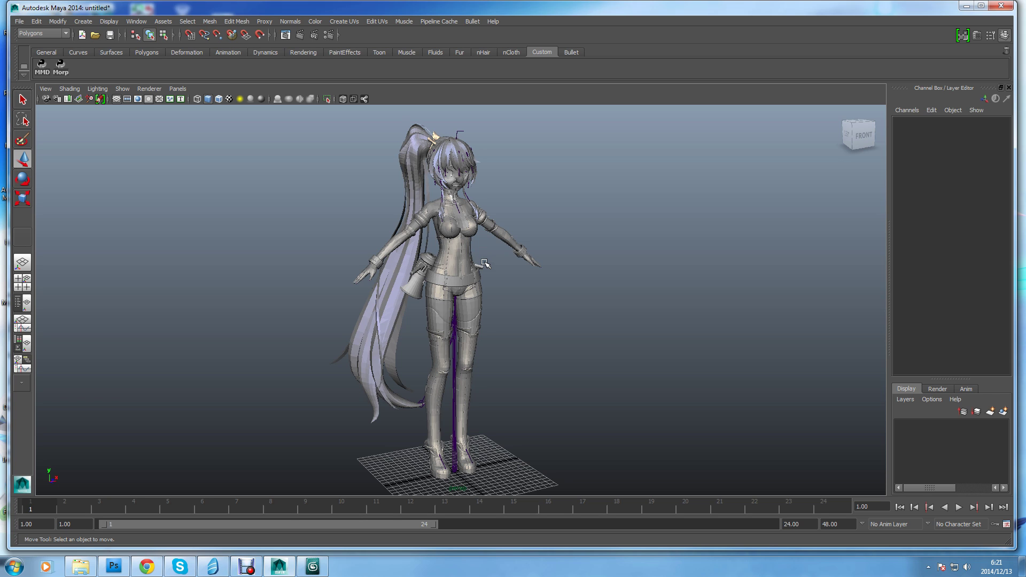
left_click_drag(500, 270, 527, 282, "alt")
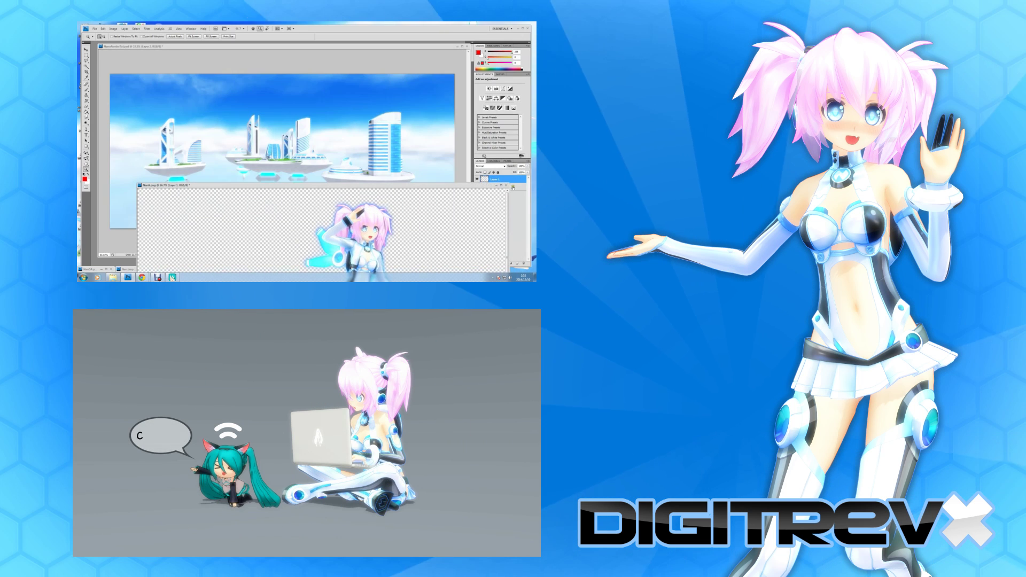
left_click_drag(237, 136, 238, 137)
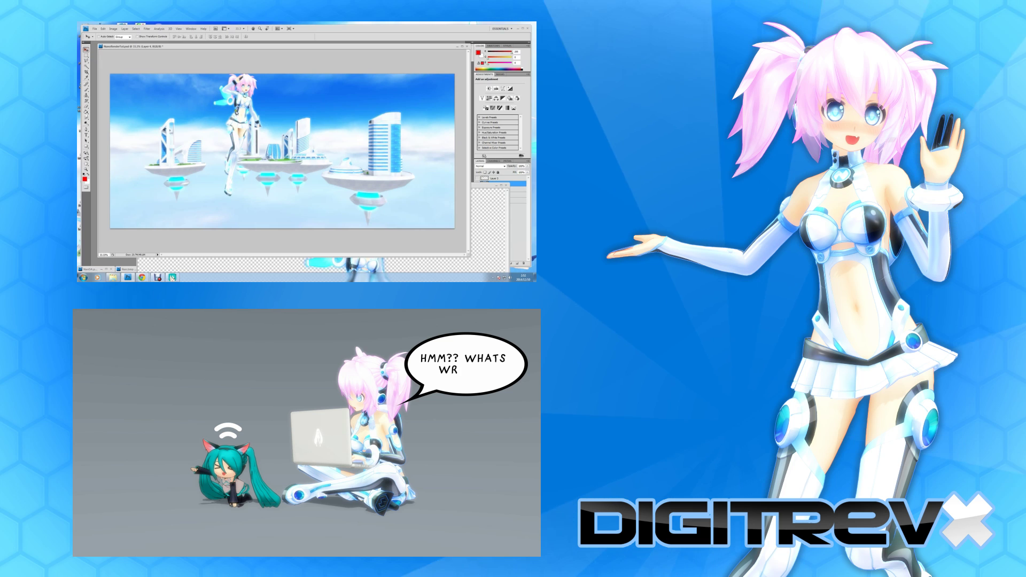
left_click_drag(238, 137, 213, 155)
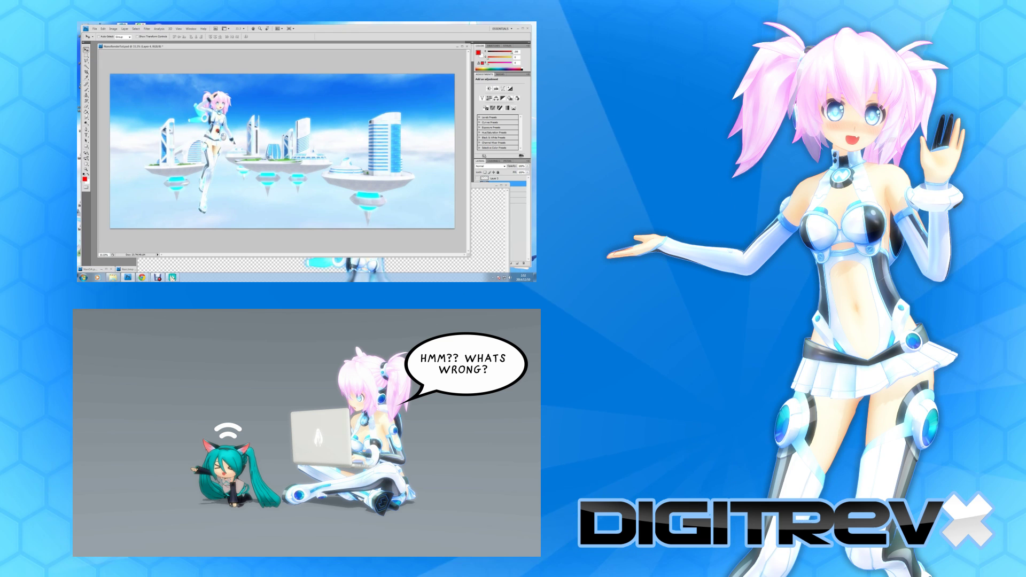